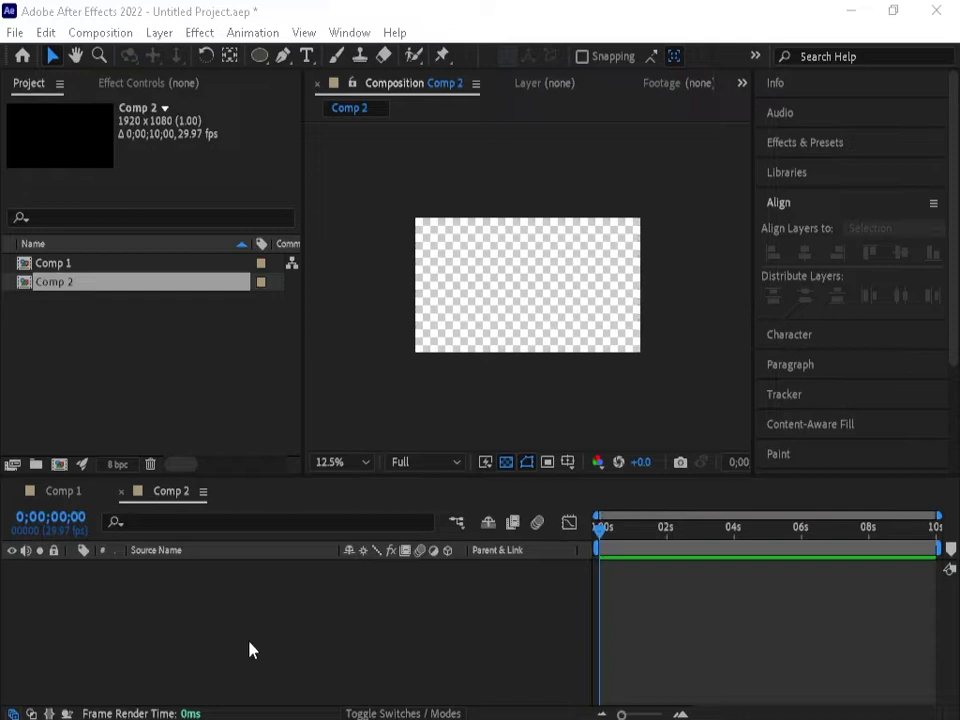
# Turn off the transparency grid so Comp 2 shows a solid black background.
pyautogui.click(507, 463)
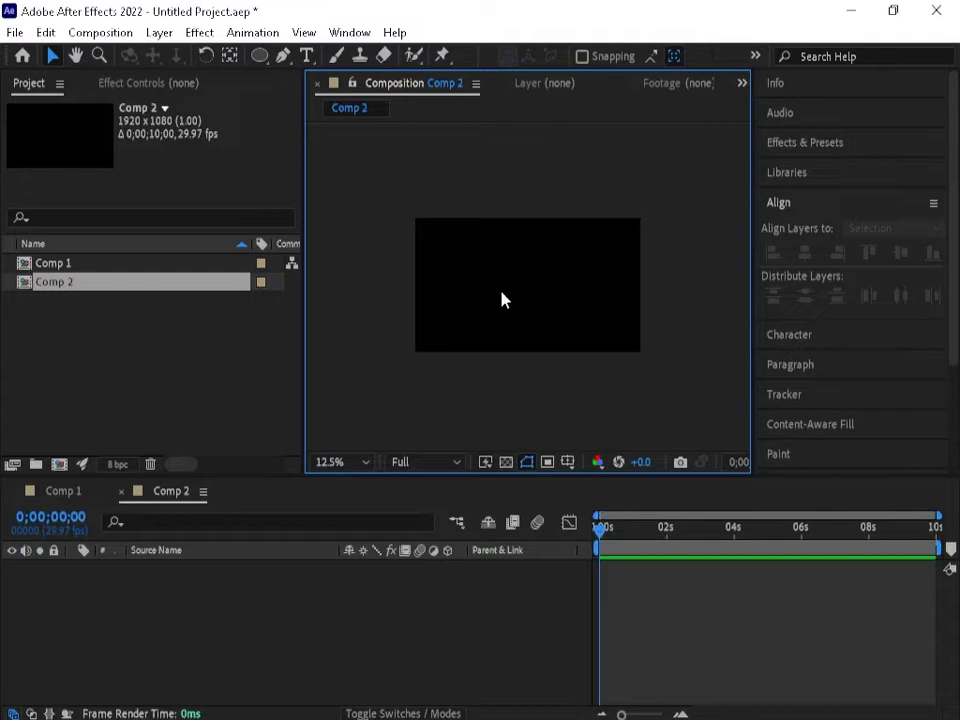
pyautogui.click(220, 658)
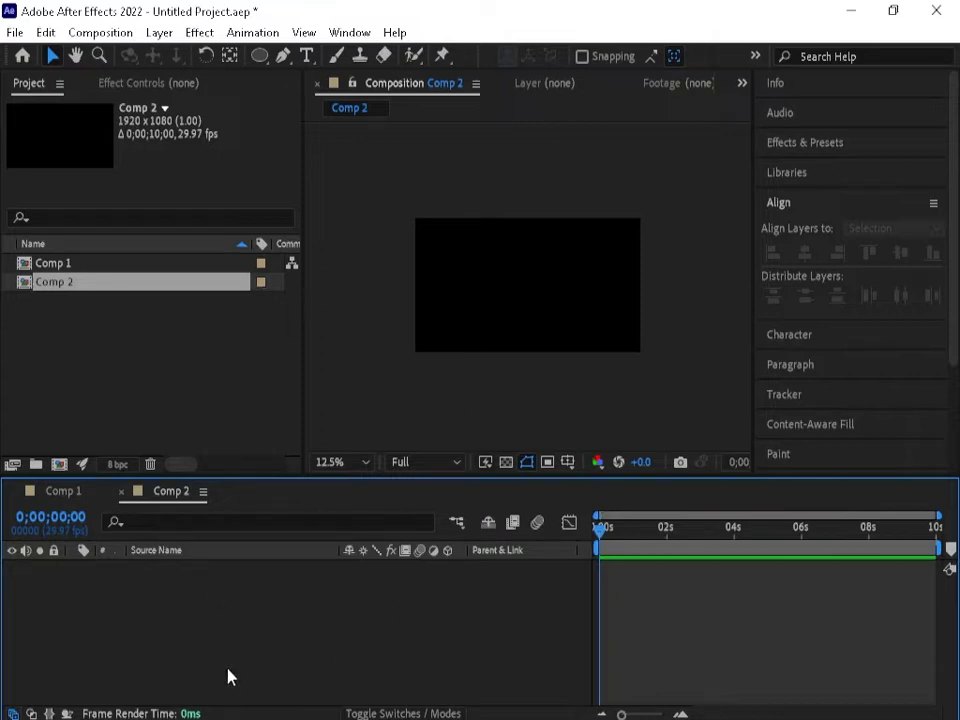
# Draw an ellipse in Comp 2 and centre it horizontally and vertically in the frame.
pyautogui.click(258, 56)
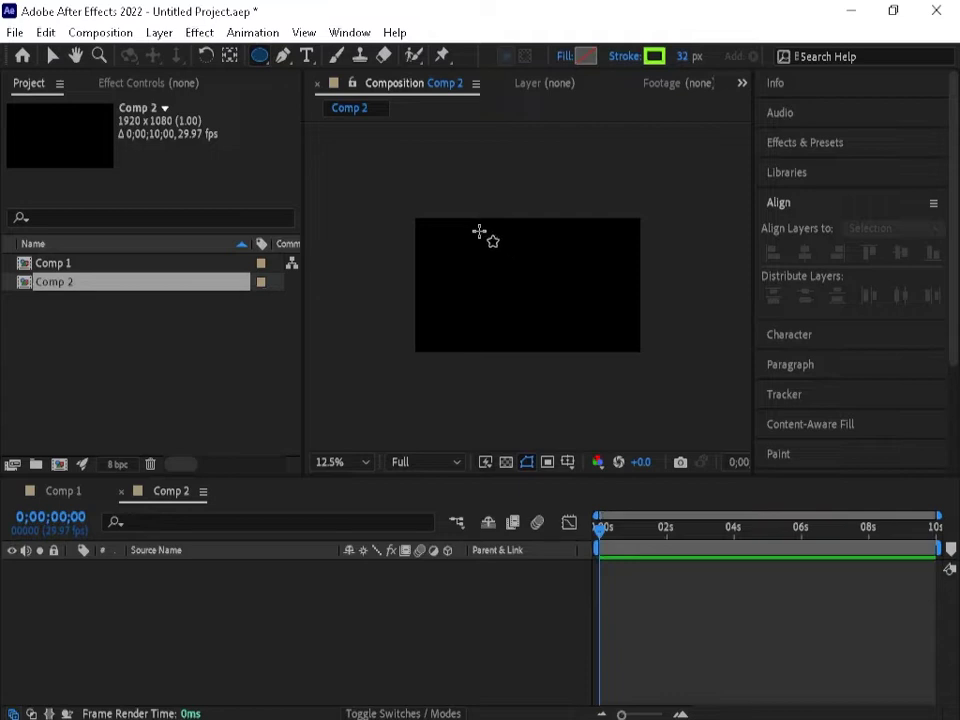
pyautogui.moveTo(462, 233); pyautogui.dragTo(579, 347)
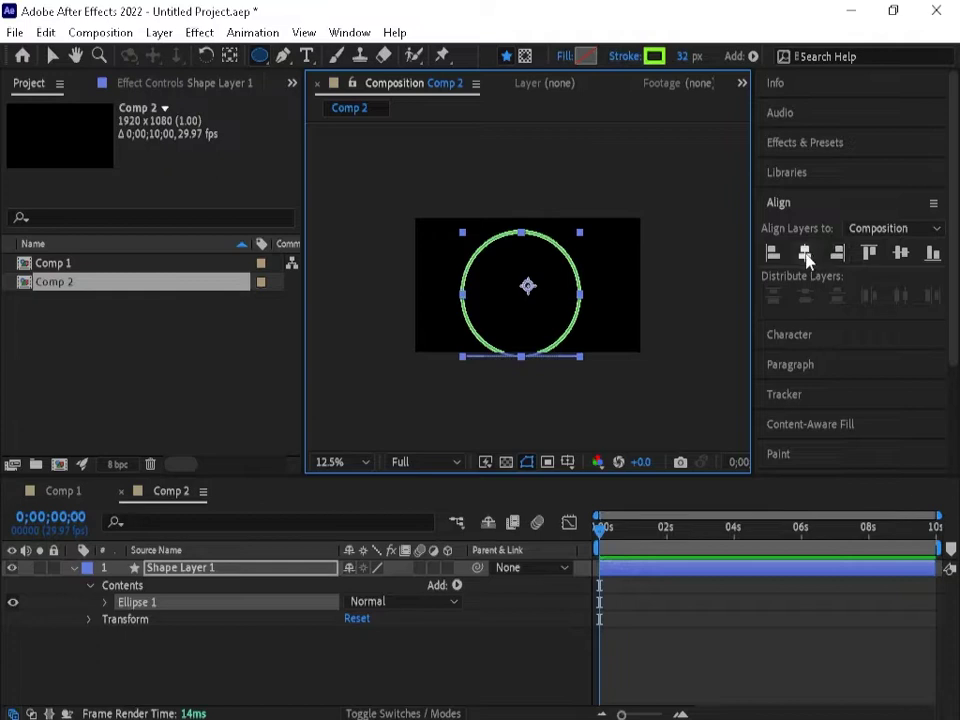
pyautogui.click(805, 254)
pyautogui.click(900, 254)
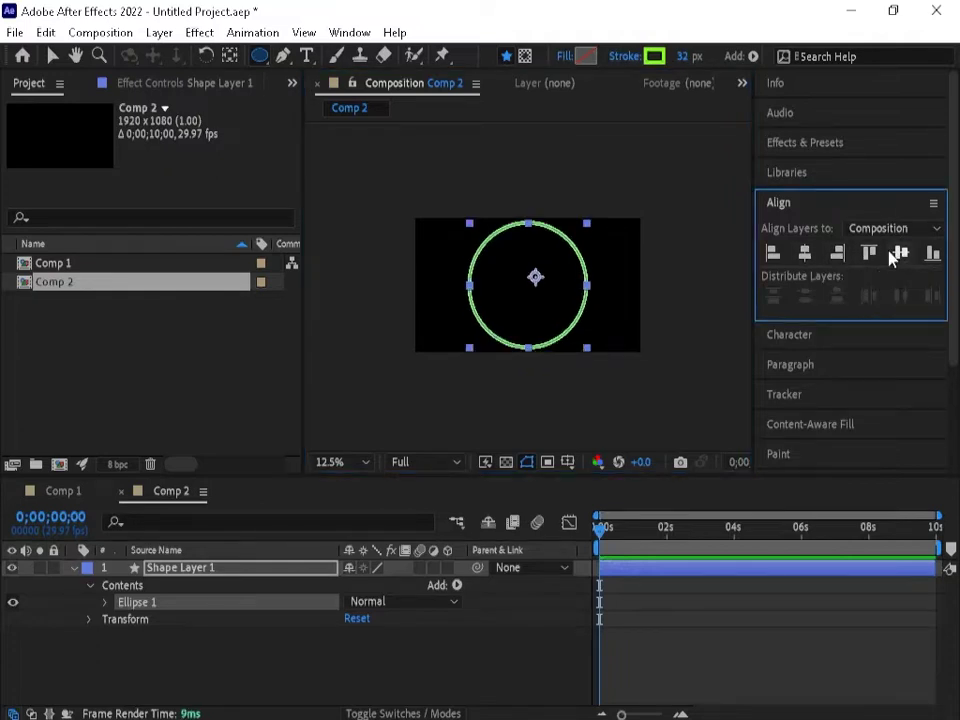
pyautogui.click(106, 603)
pyautogui.moveTo(545, 478); pyautogui.dragTo(548, 409)
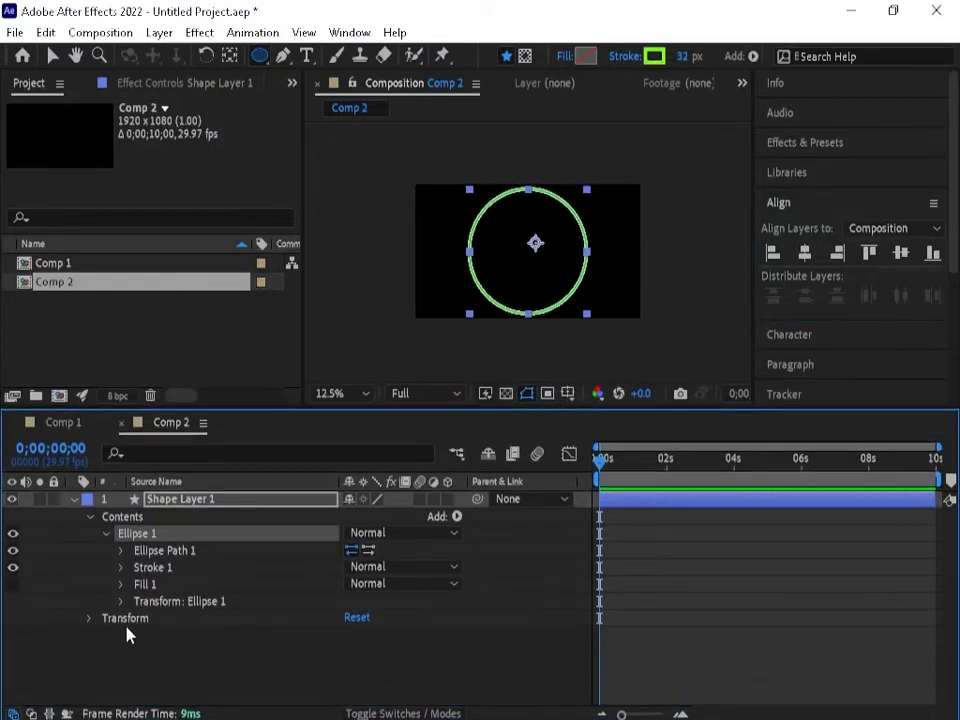
# Set the circle's Stroke 1 width to 66 and its colour to red FD1233.
pyautogui.click(120, 567)
pyautogui.click(355, 595)
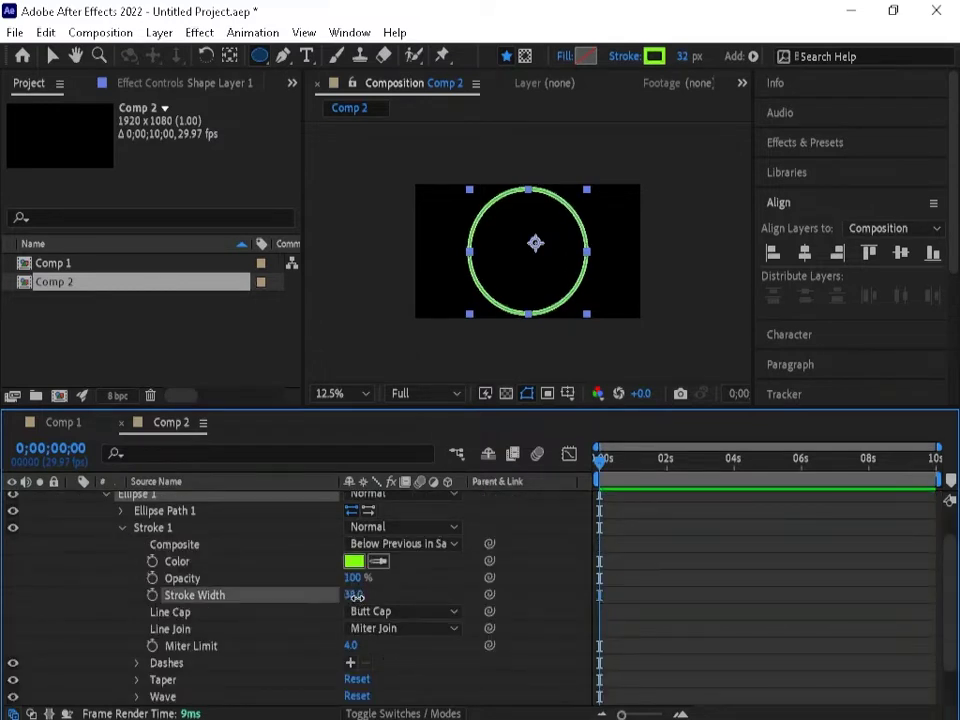
pyautogui.moveTo(356, 596); pyautogui.dragTo(379, 594)
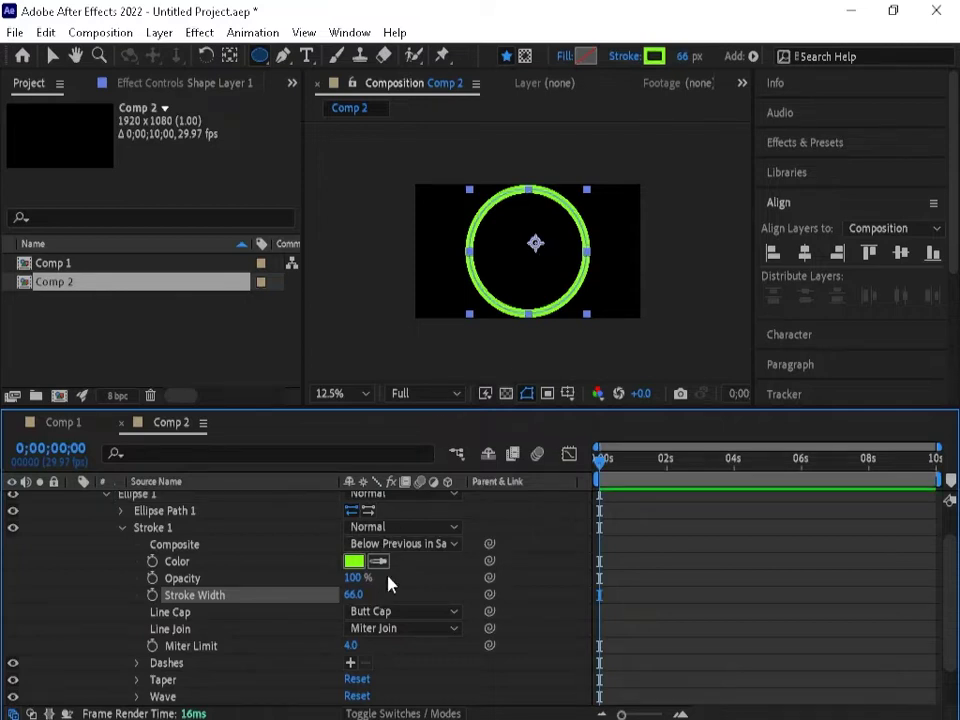
pyautogui.click(355, 563)
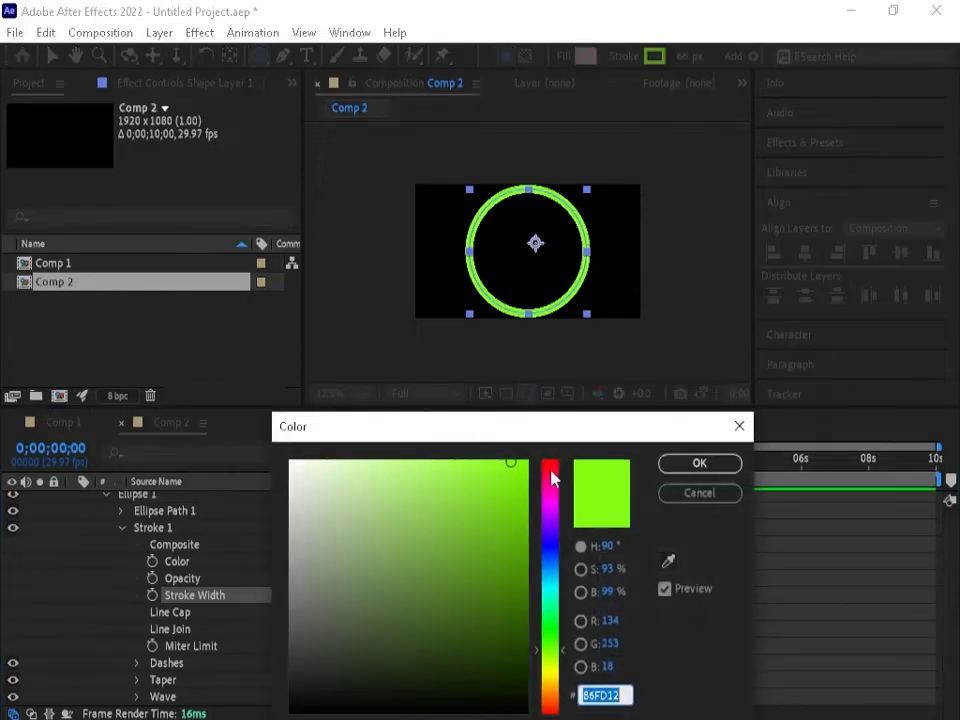
pyautogui.click(551, 467)
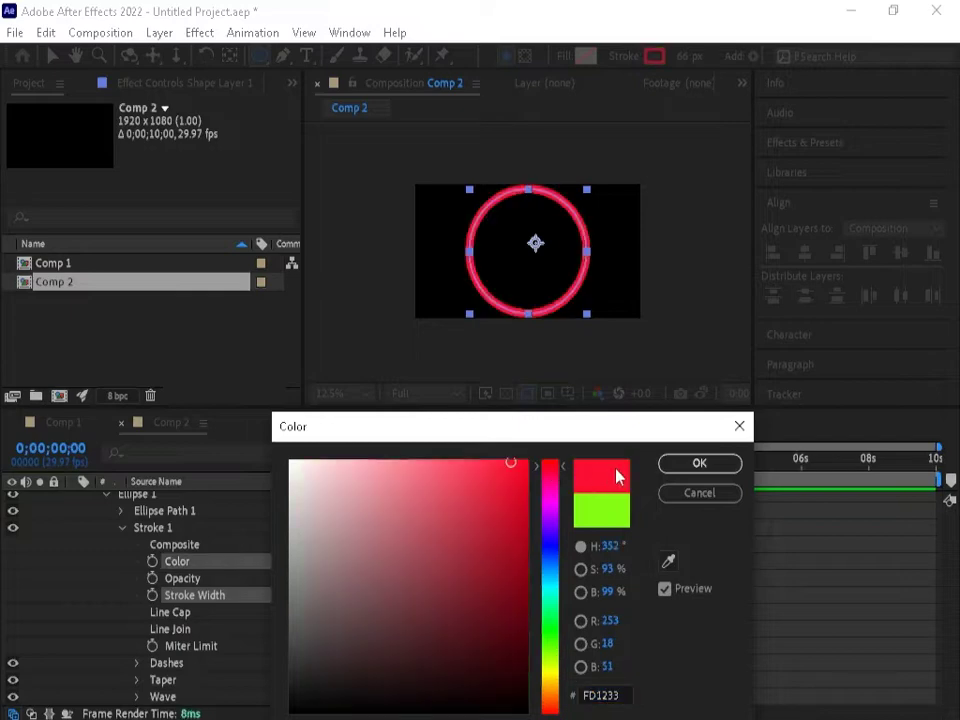
pyautogui.click(678, 466)
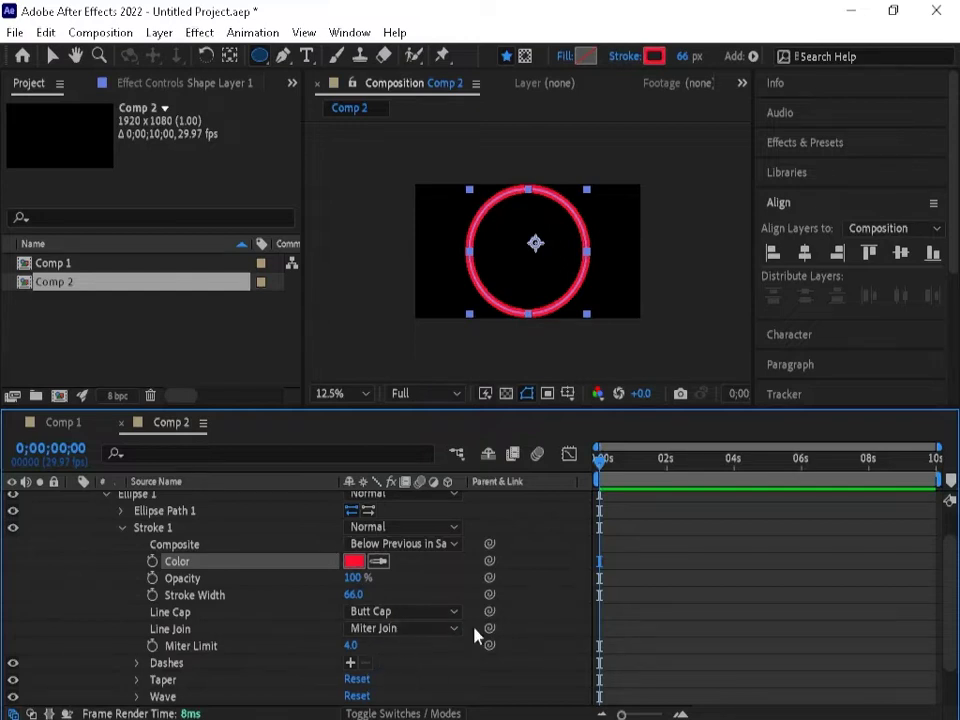
# Switch the stroke's Line Cap to Round Cap.
pyautogui.click(394, 614)
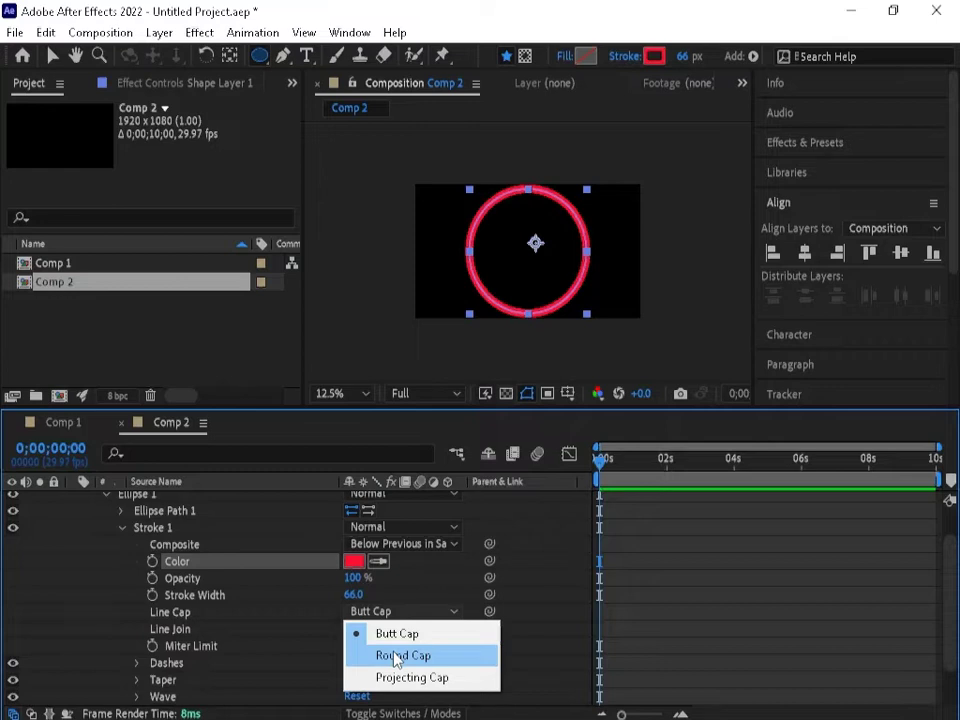
pyautogui.click(397, 657)
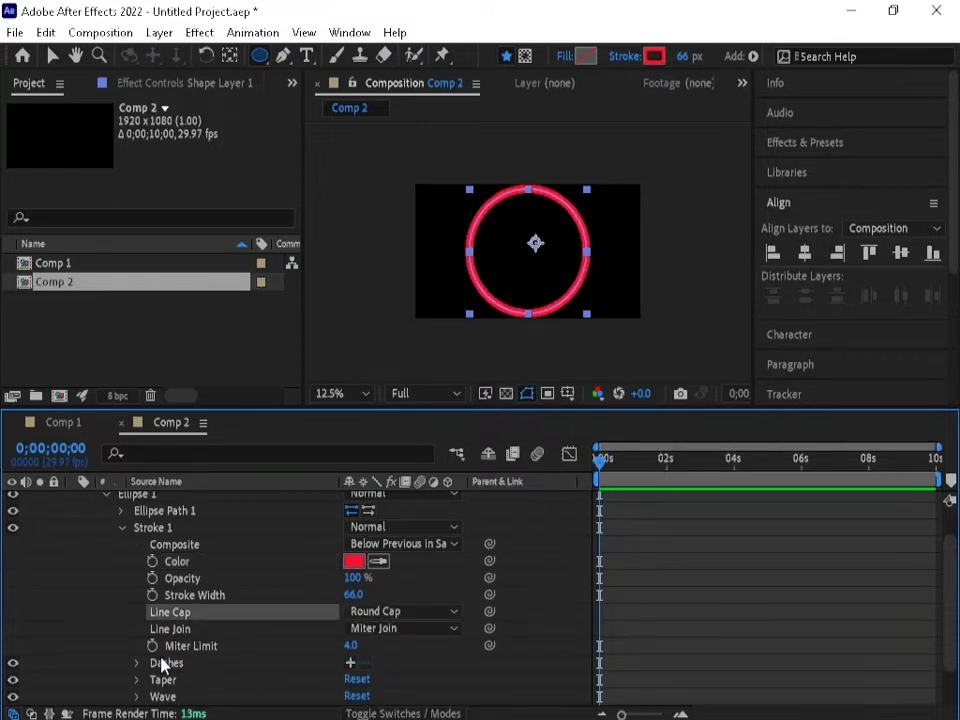
pyautogui.click(122, 527)
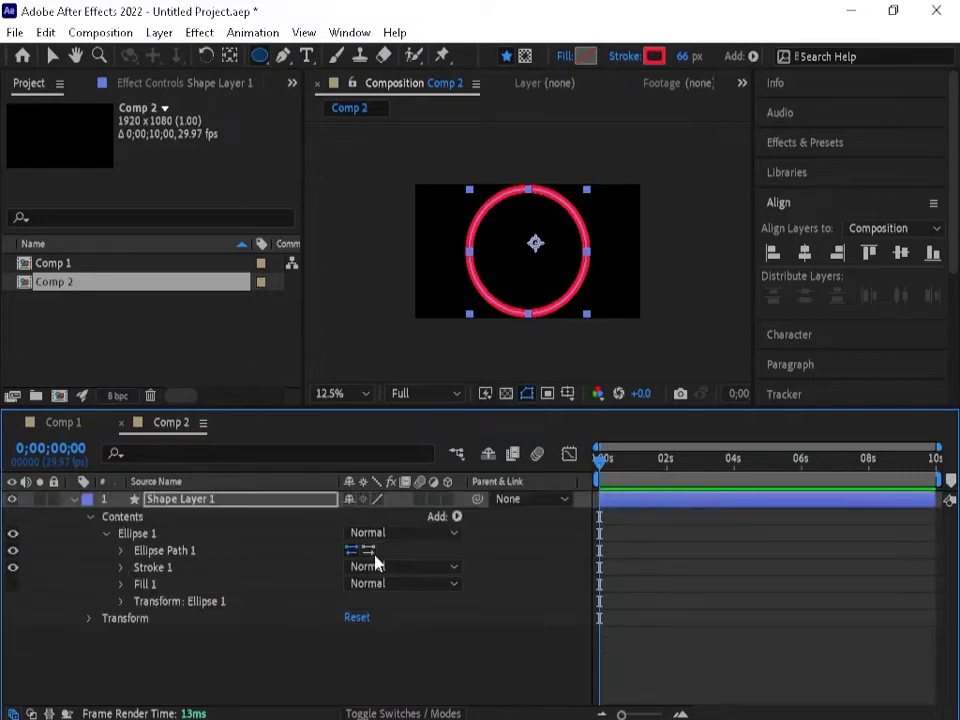
# Add Trim Paths to the ellipse and show its properties.
pyautogui.click(457, 517)
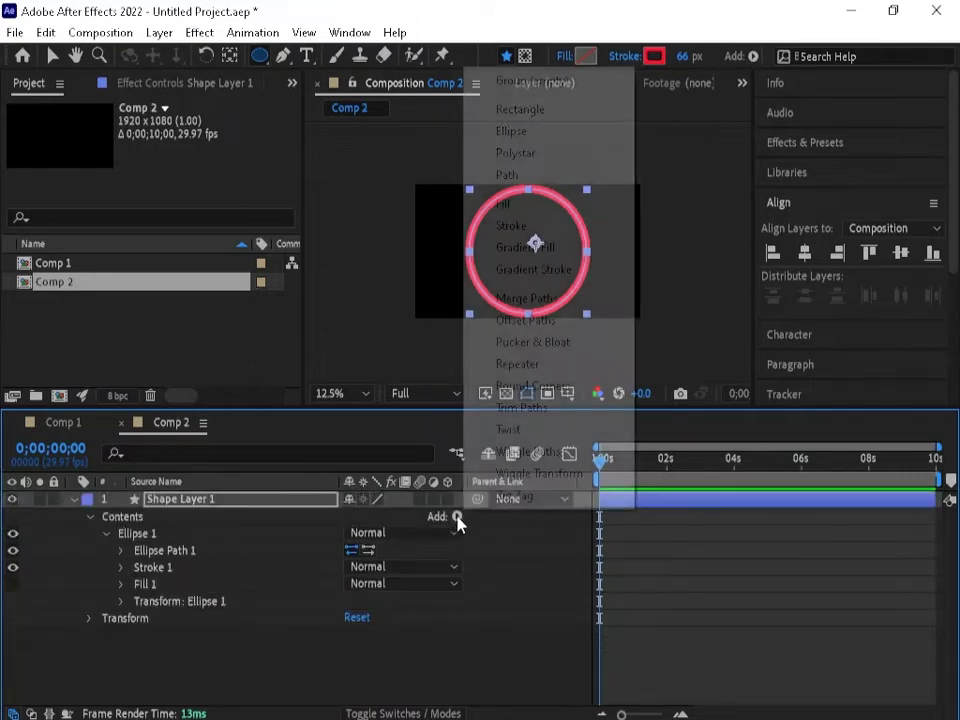
pyautogui.click(521, 408)
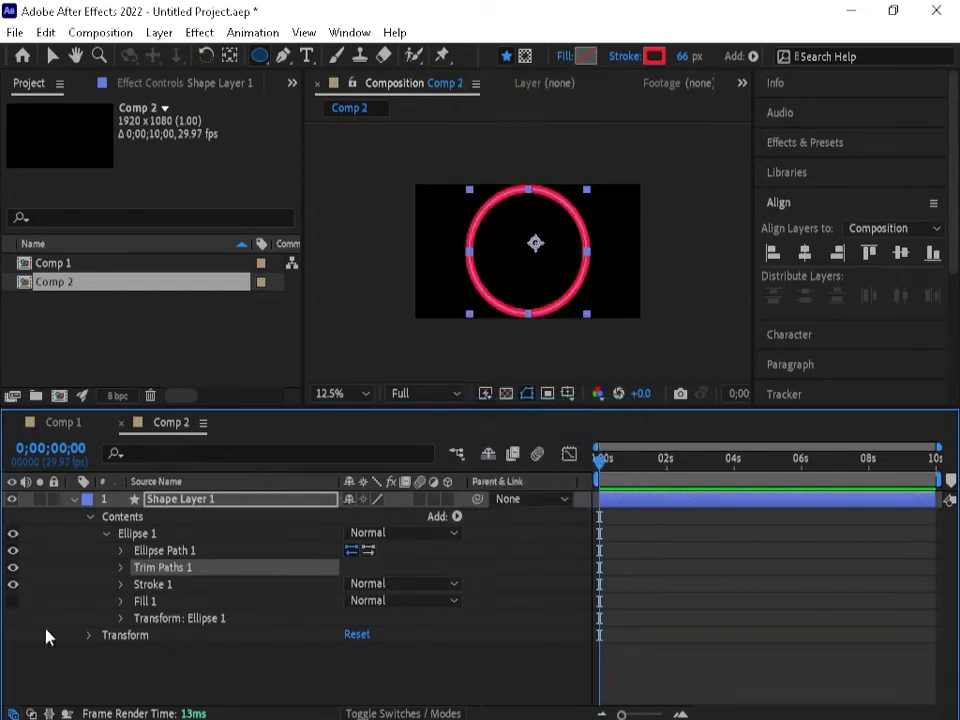
pyautogui.click(120, 567)
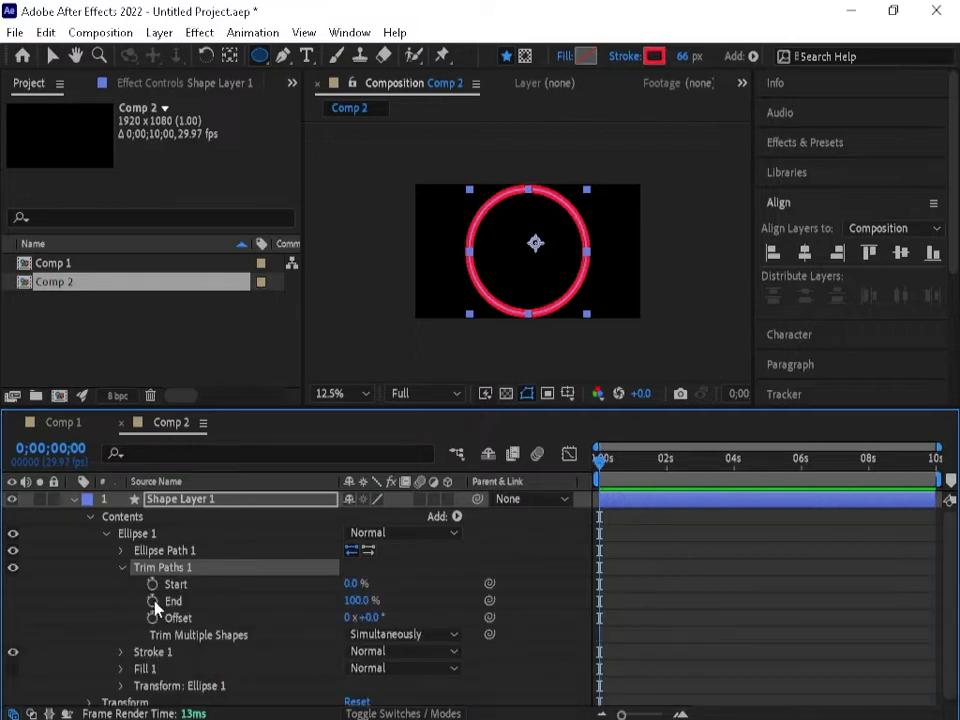
# Keyframe Trim Paths End from 0% at frame 0 to 100% at 9;29.
pyautogui.click(152, 601)
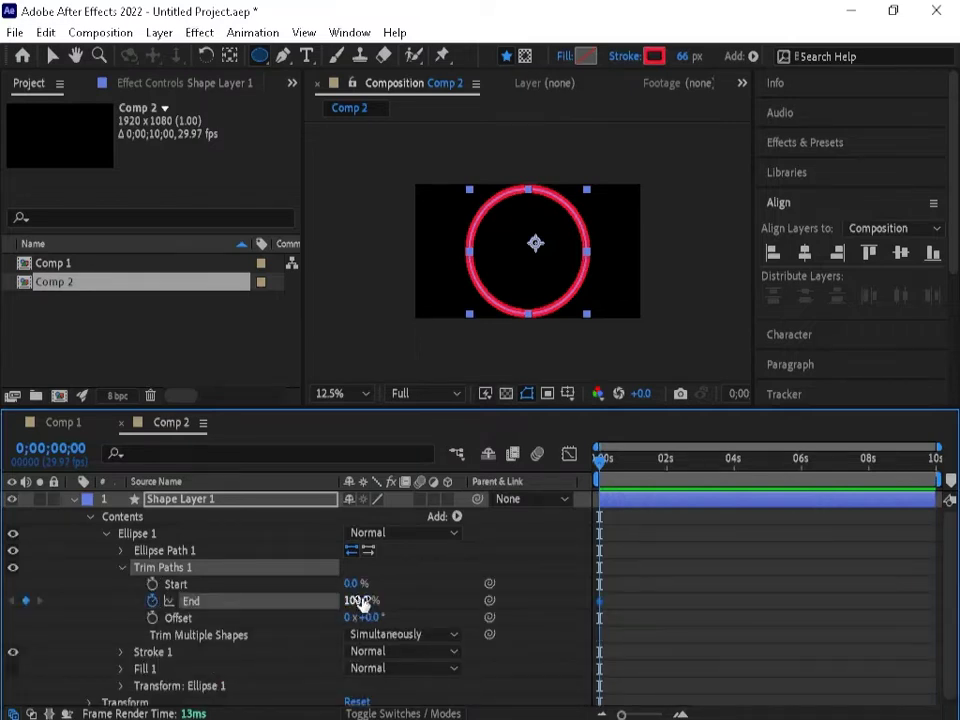
pyautogui.moveTo(364, 601); pyautogui.dragTo(230, 610)
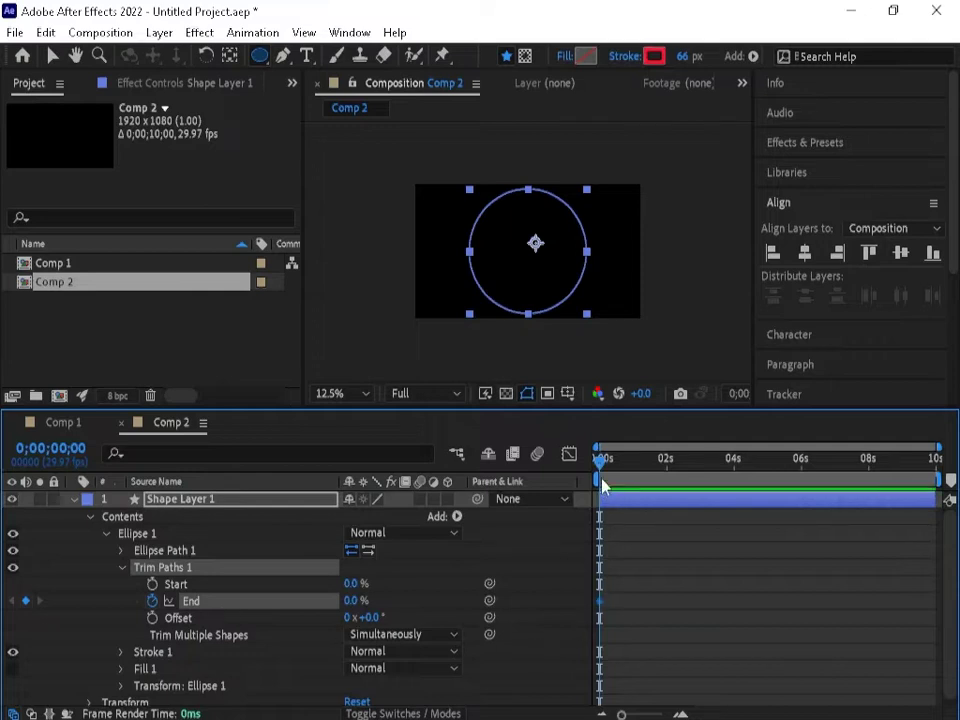
pyautogui.moveTo(601, 462); pyautogui.dragTo(935, 460)
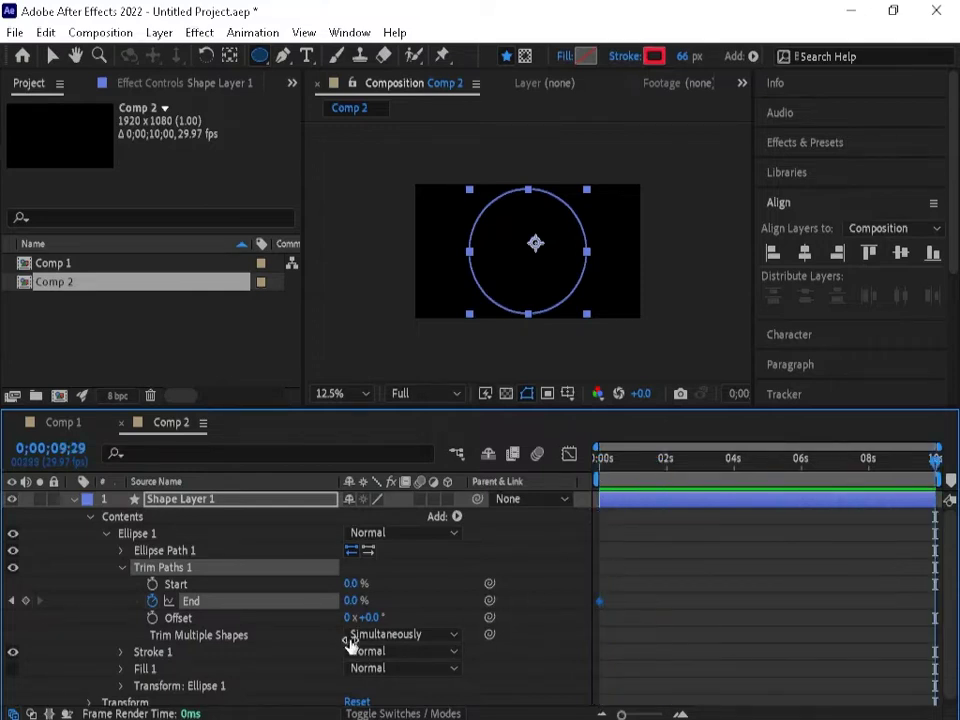
pyautogui.moveTo(350, 601); pyautogui.dragTo(655, 642)
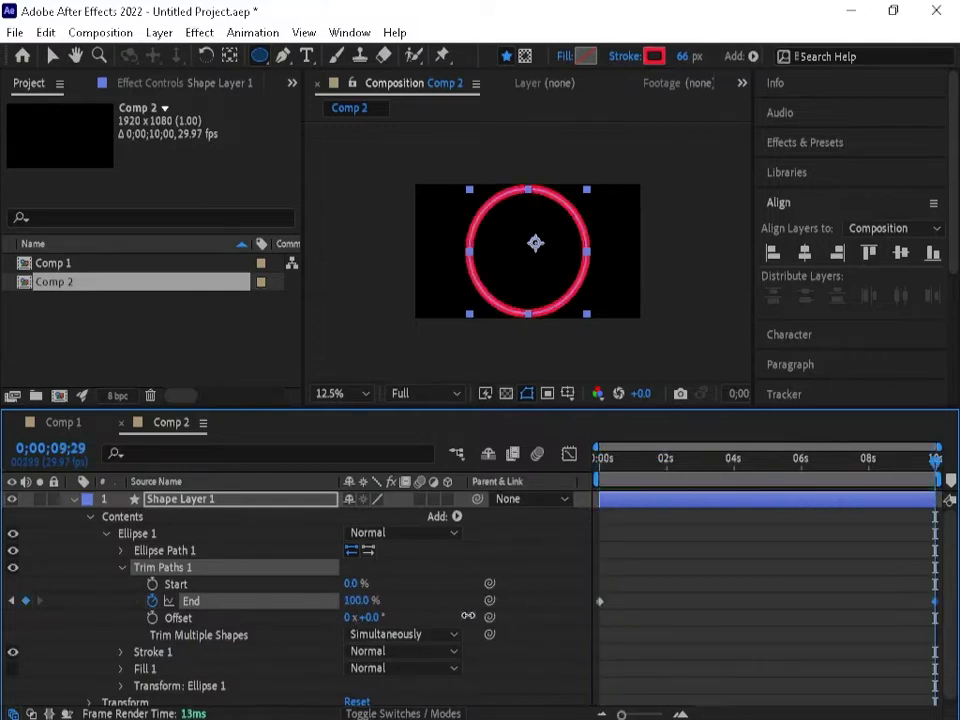
pyautogui.moveTo(936, 463); pyautogui.dragTo(815, 475)
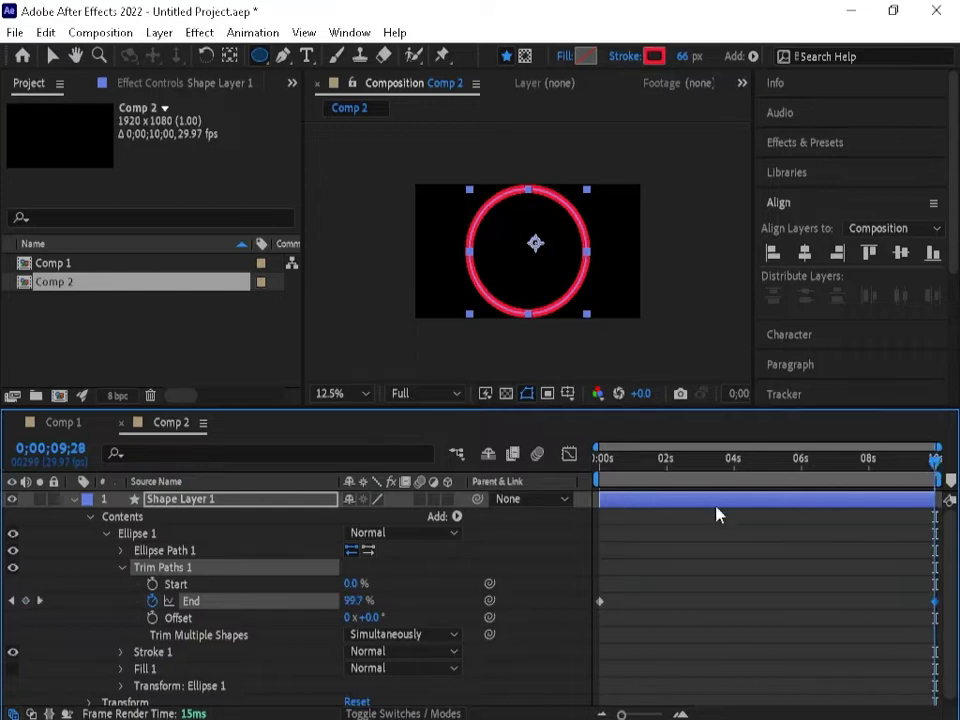
pyautogui.press('Home')
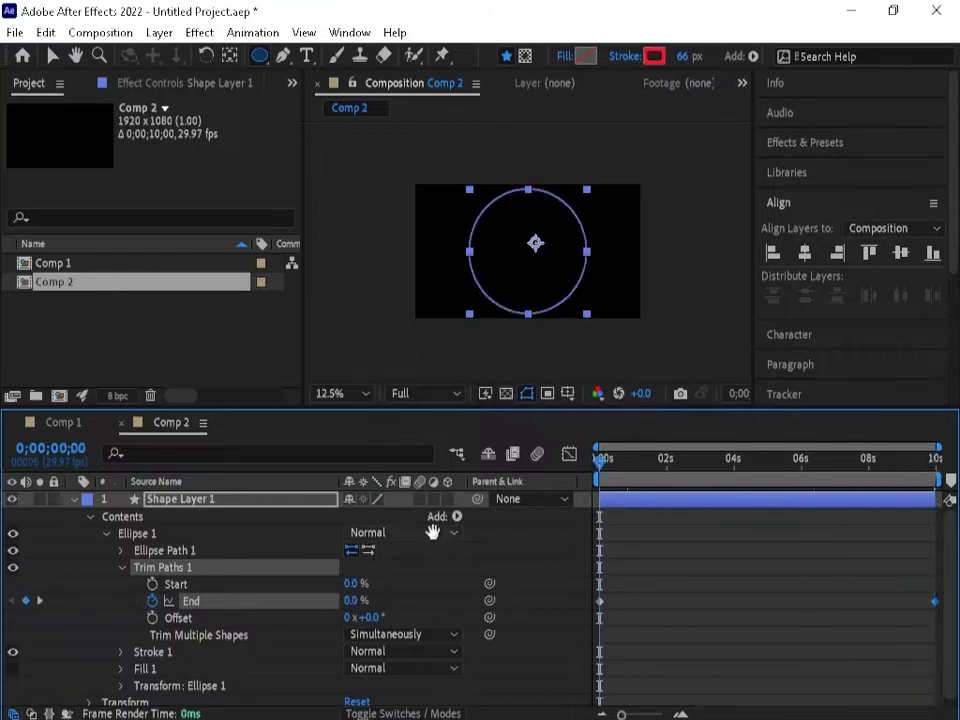
# Preview the red ring drawing itself on, then tidy the layer's Contents in the timeline.
pyautogui.press('h')
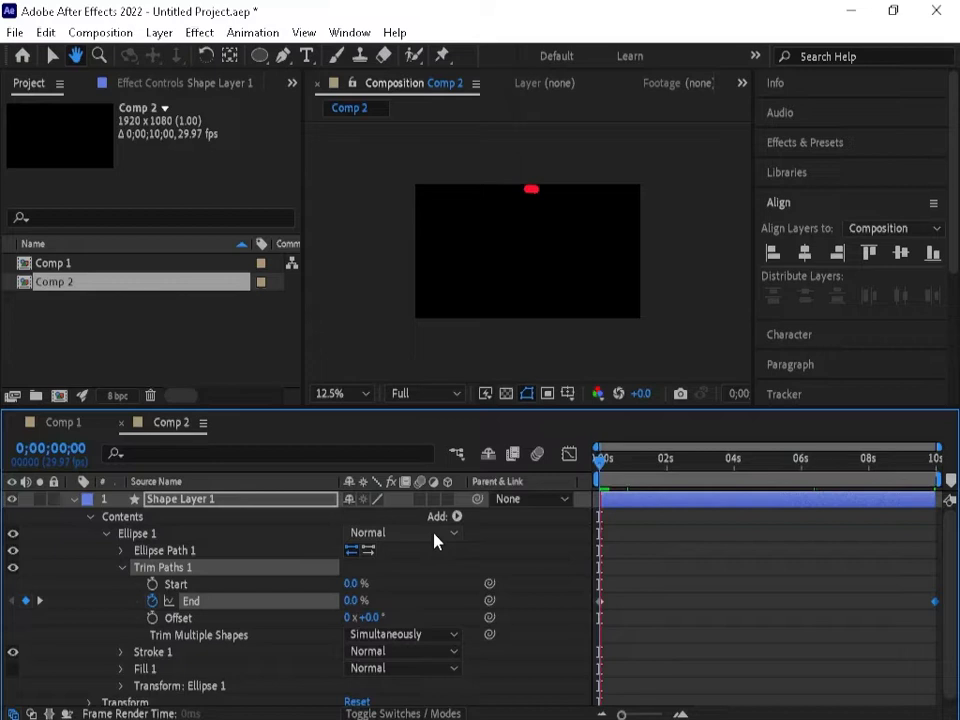
pyautogui.press('space')
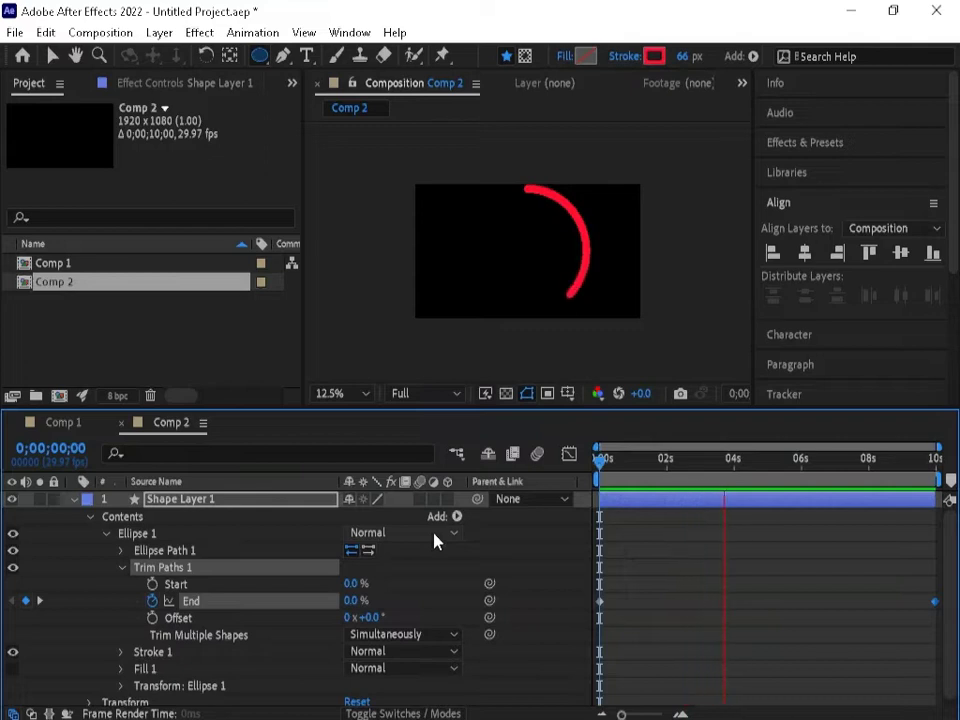
pyautogui.click(87, 517)
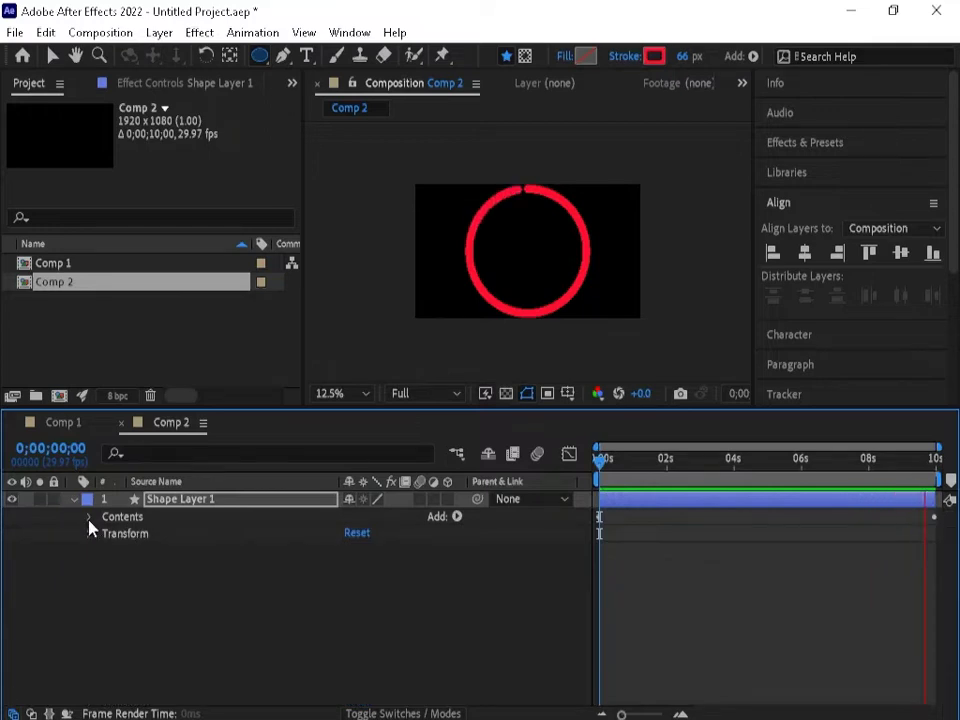
pyautogui.click(88, 518)
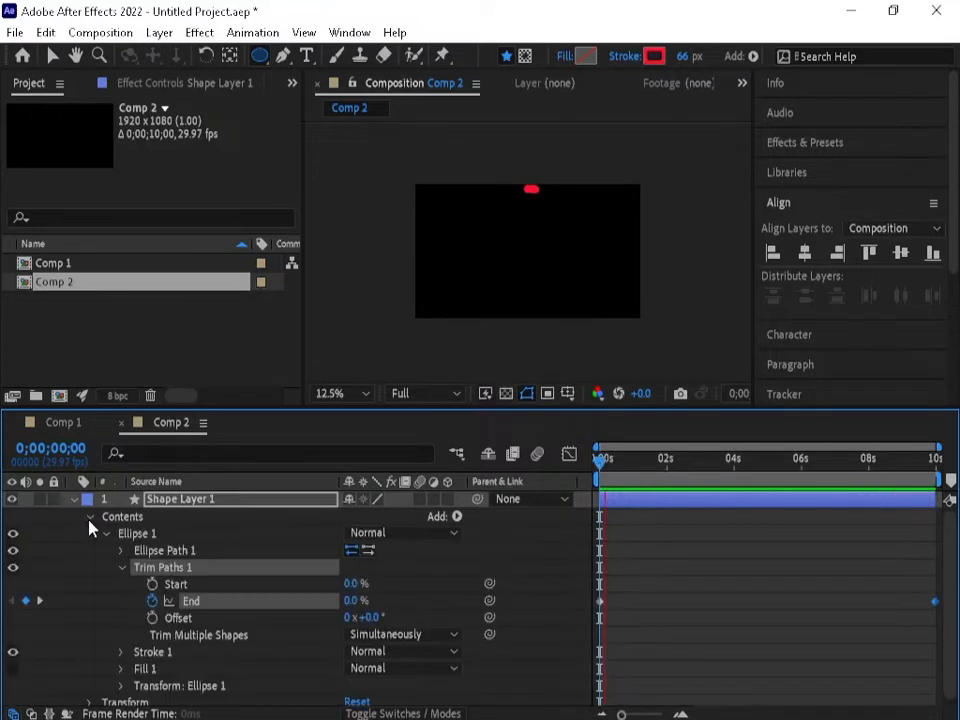
pyautogui.click(122, 567)
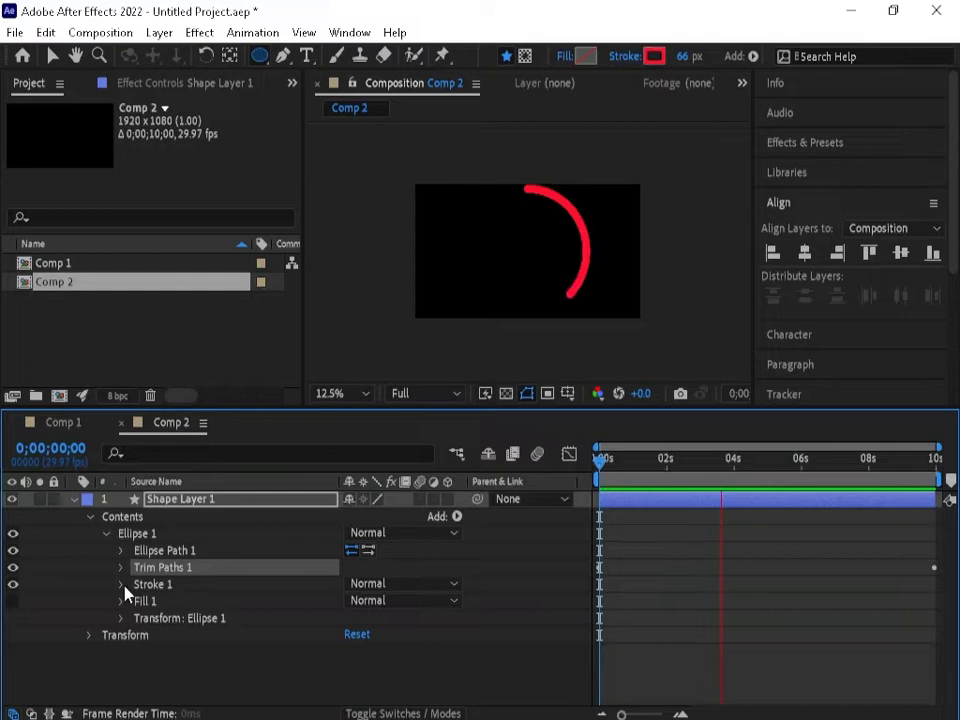
# Add Dash and Gap to Stroke 1, setting Dash to 0 and Gap to about 83.
pyautogui.click(122, 585)
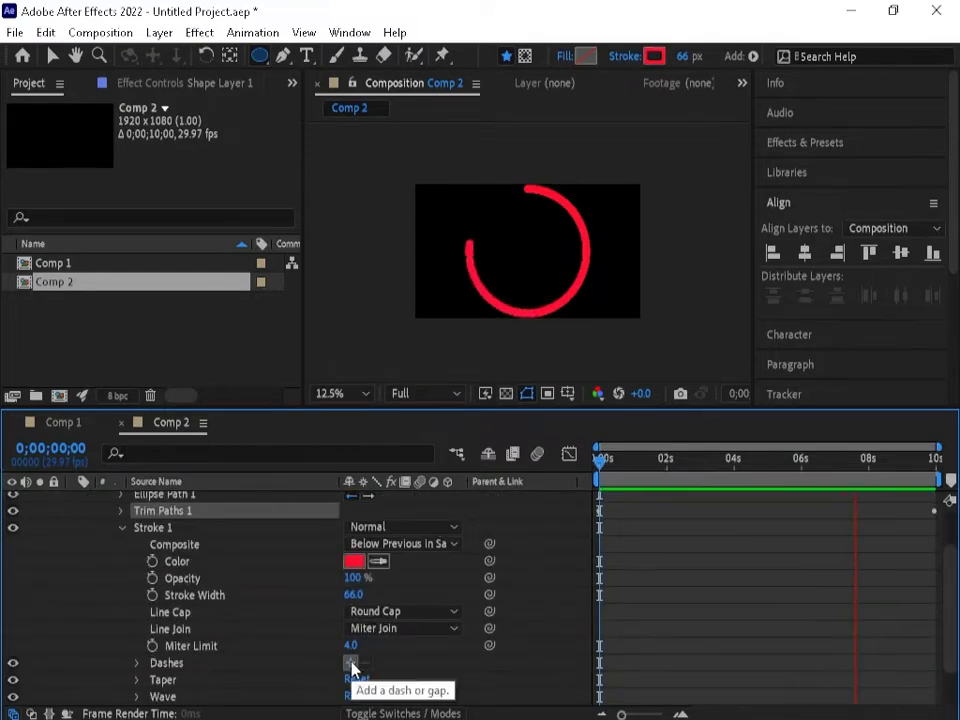
pyautogui.click(352, 664)
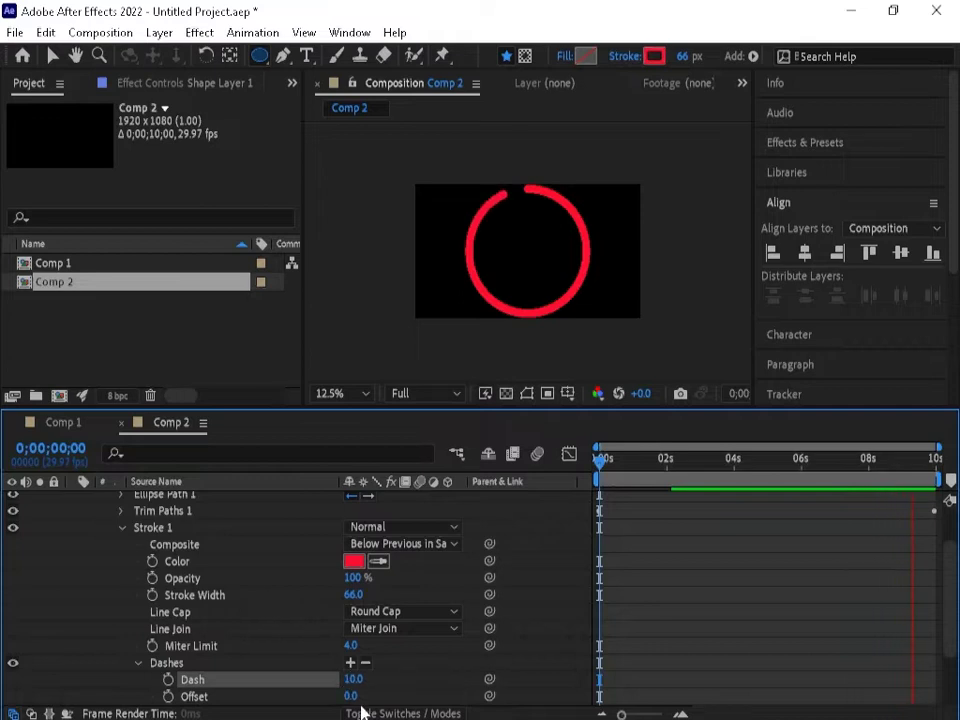
pyautogui.click(350, 663)
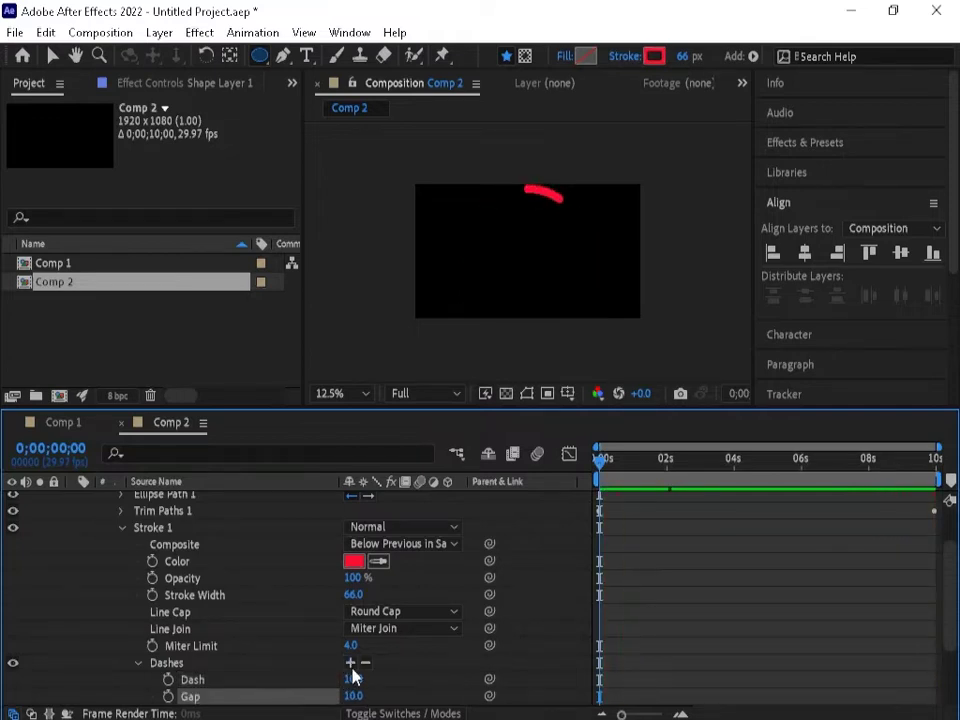
pyautogui.moveTo(354, 695); pyautogui.dragTo(411, 693)
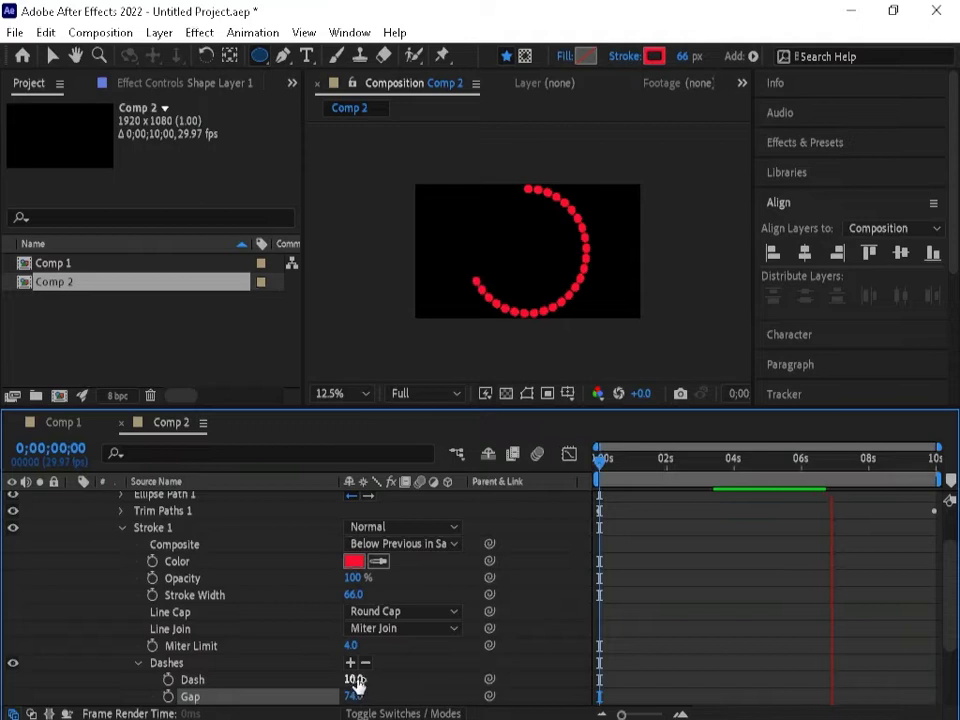
pyautogui.moveTo(355, 680)
pyautogui.mouseDown()
pyautogui.moveTo(307, 671)
pyautogui.moveTo(440, 696)
pyautogui.moveTo(357, 700)
pyautogui.mouseUp()
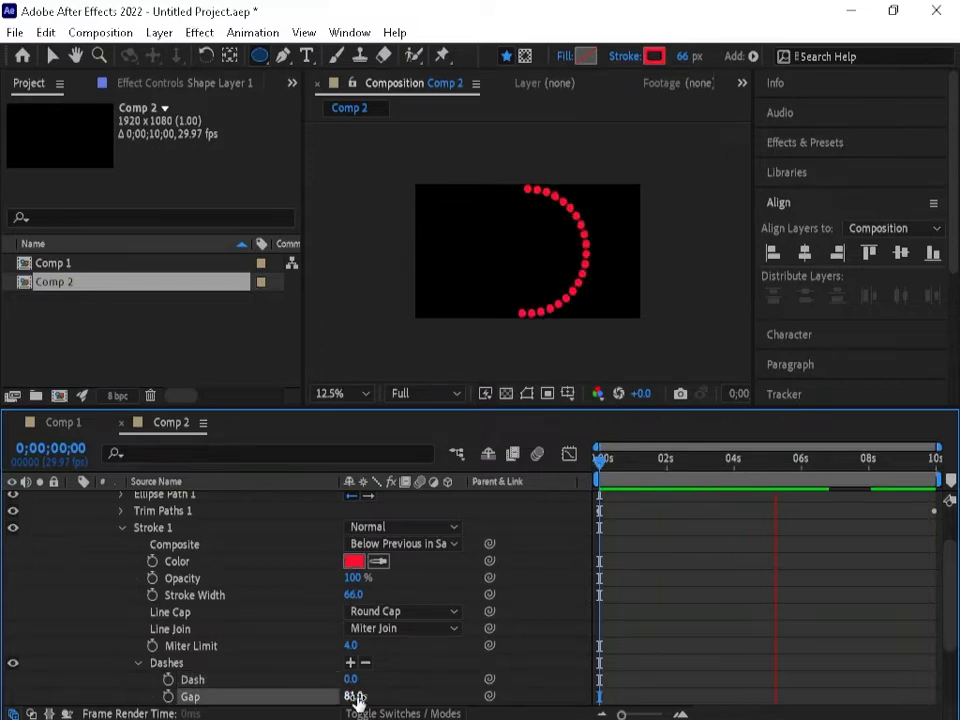
# Scrub the dash Gap from 81 up to 109.
pyautogui.moveTo(357, 698); pyautogui.dragTo(350, 712)
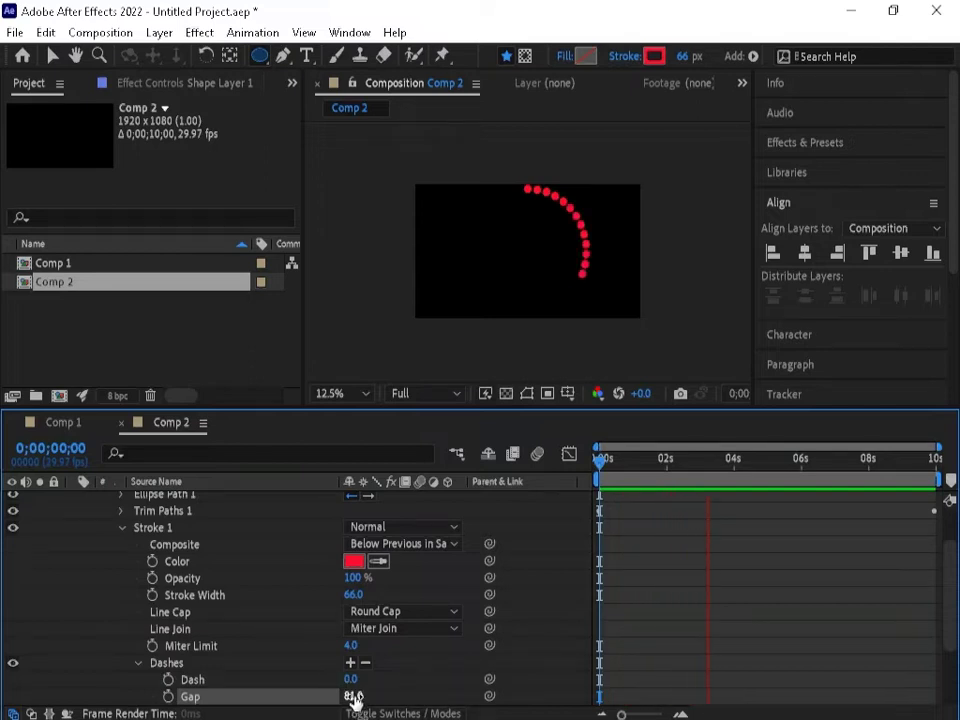
pyautogui.moveTo(354, 697); pyautogui.dragTo(383, 698)
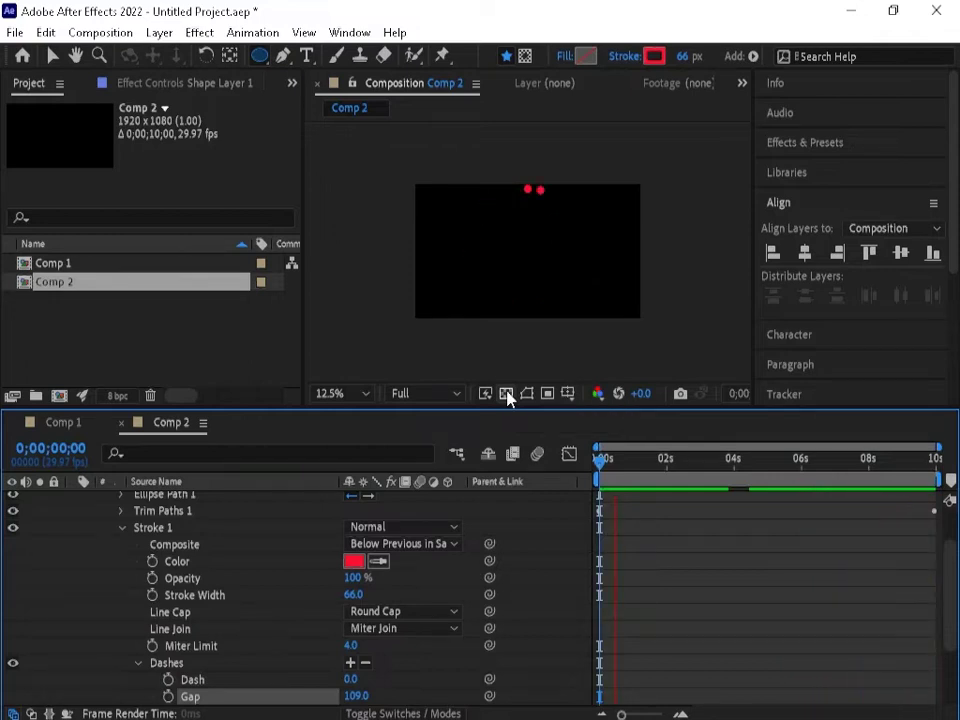
# Show the transparency grid again and add Comp 2 to the Adobe Media Encoder queue.
pyautogui.click(507, 394)
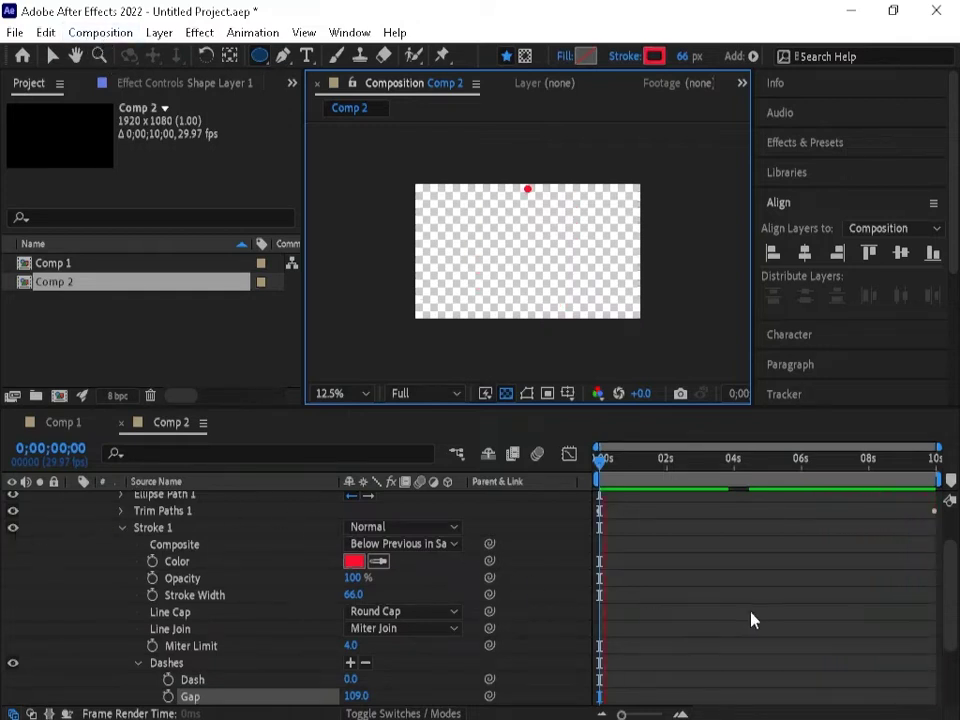
pyautogui.click(104, 33)
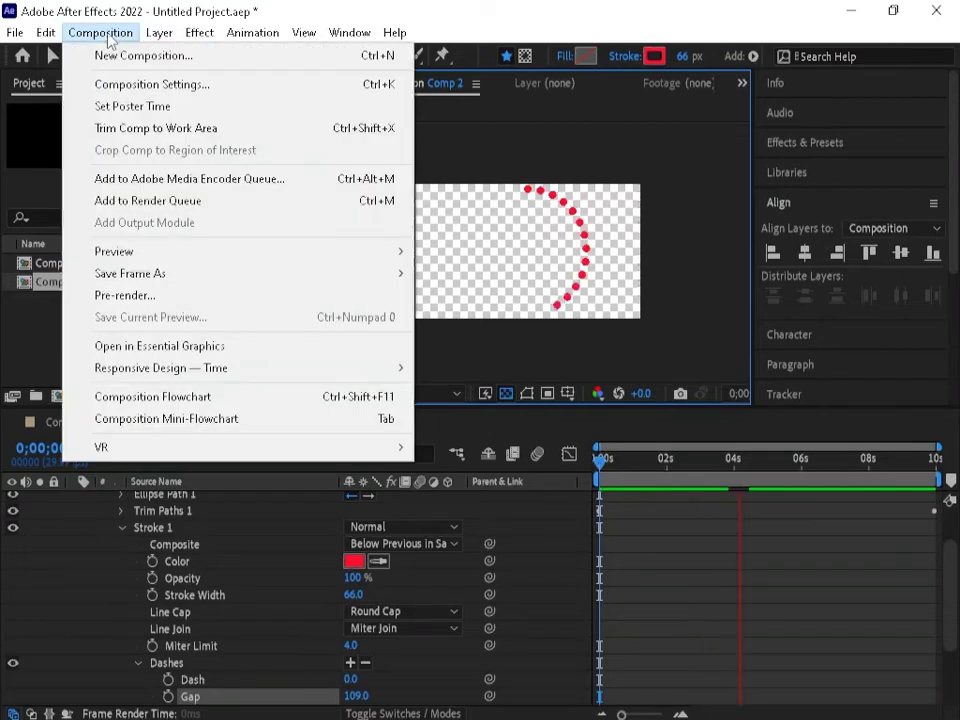
pyautogui.click(138, 187)
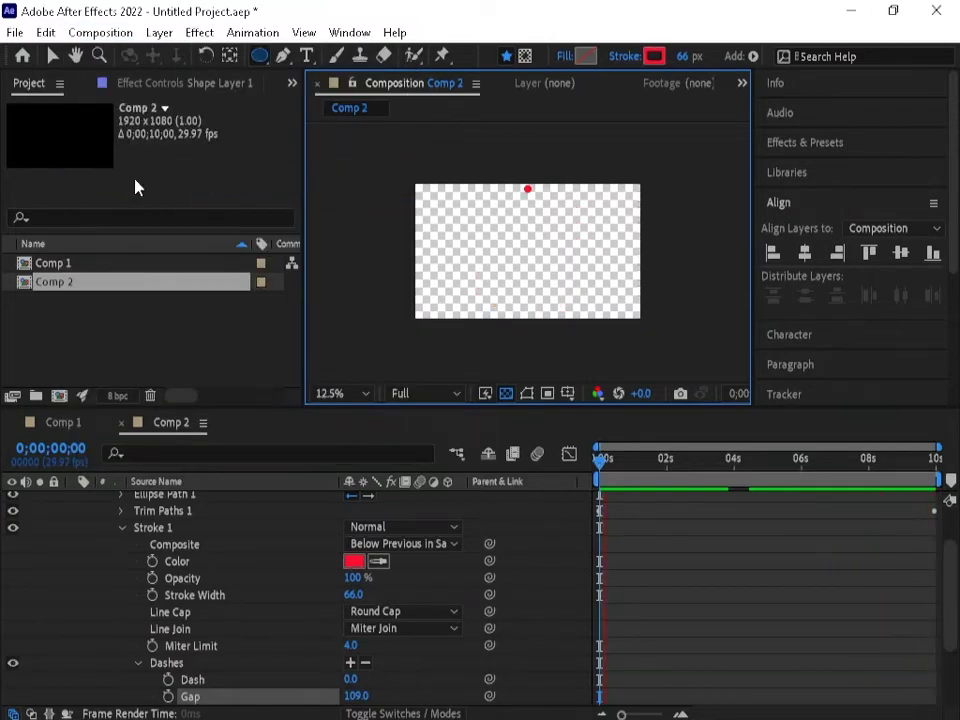
# Replay the dotted ring preview while Media Encoder launches.
pyautogui.press('space')
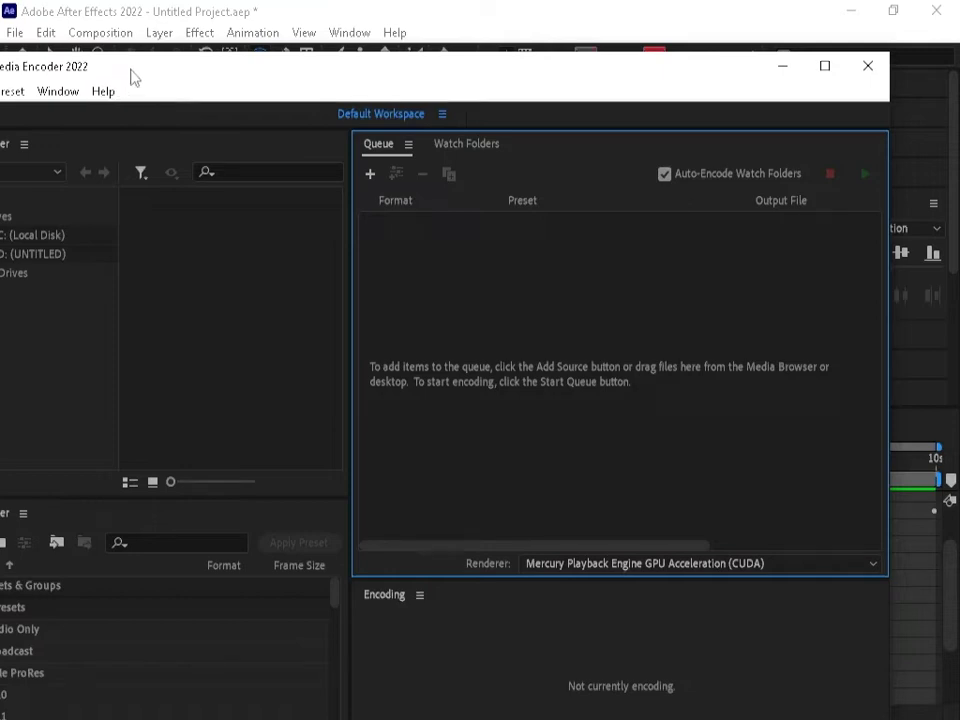
# Move the Media Encoder window aside and start encoding the Comp 2 H.264 job.
pyautogui.moveTo(133, 77); pyautogui.dragTo(175, 81)
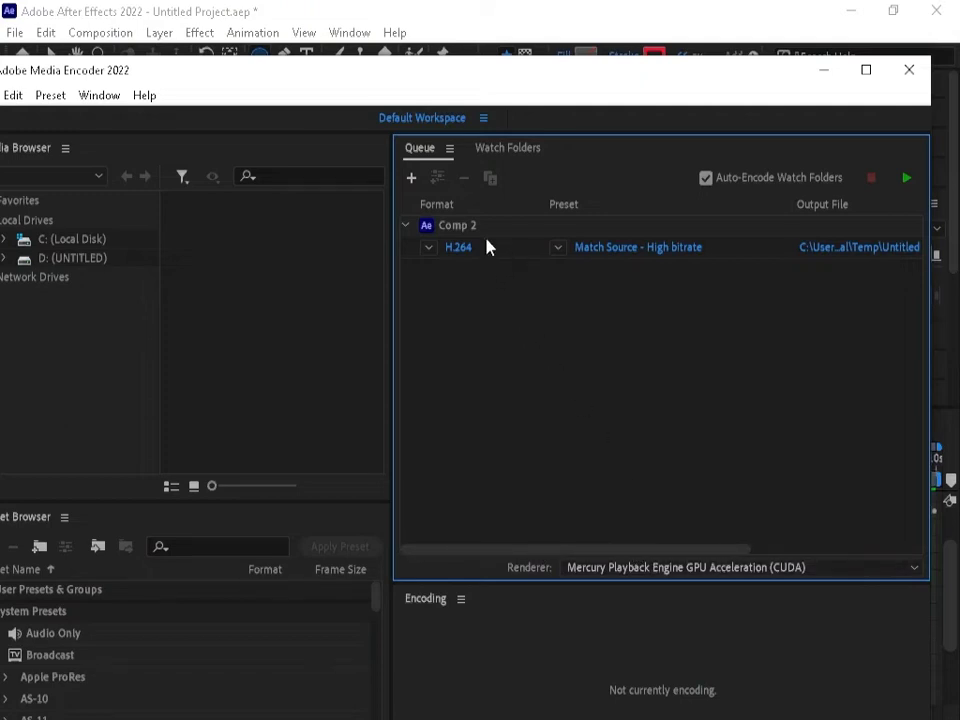
pyautogui.click(905, 180)
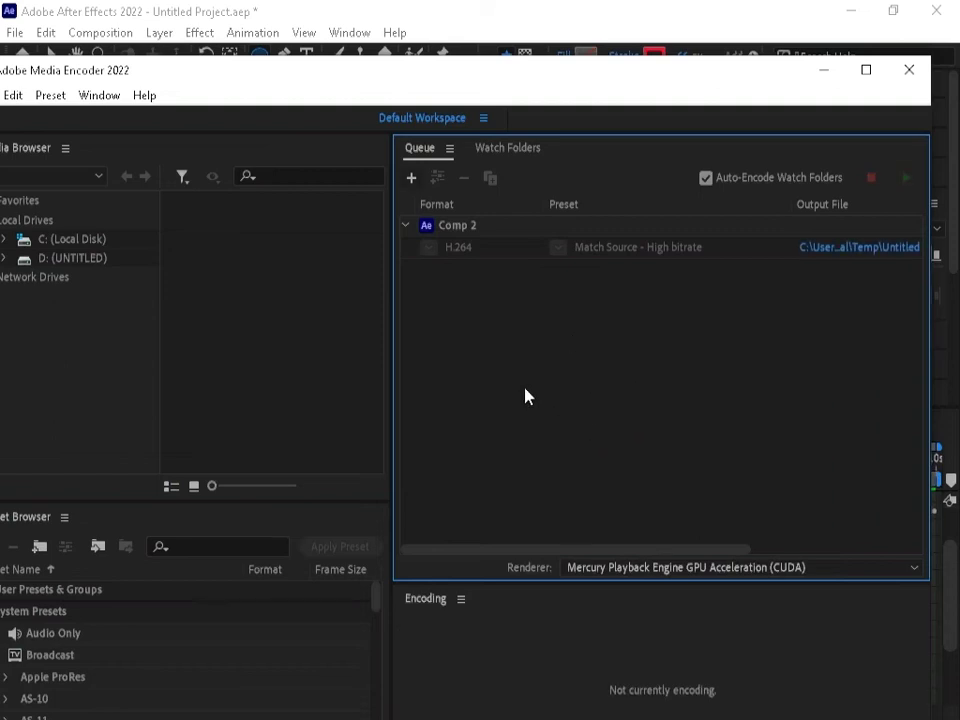
# After the Comp 2 H.264 job finishes, open the folder holding its rendered output file.
pyautogui.click(427, 258)
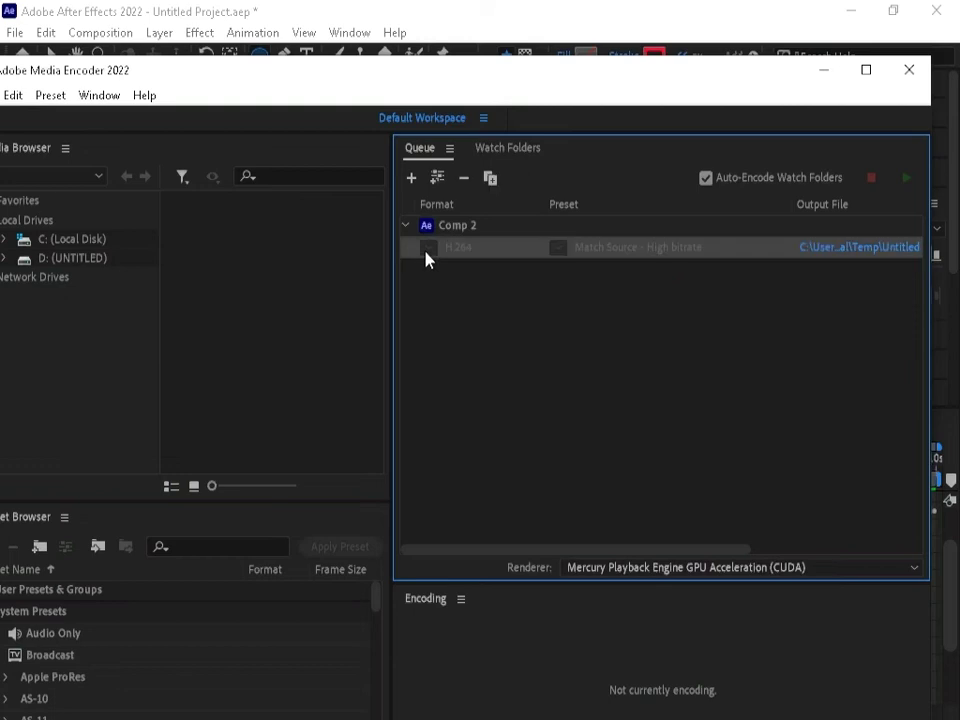
pyautogui.click(509, 342)
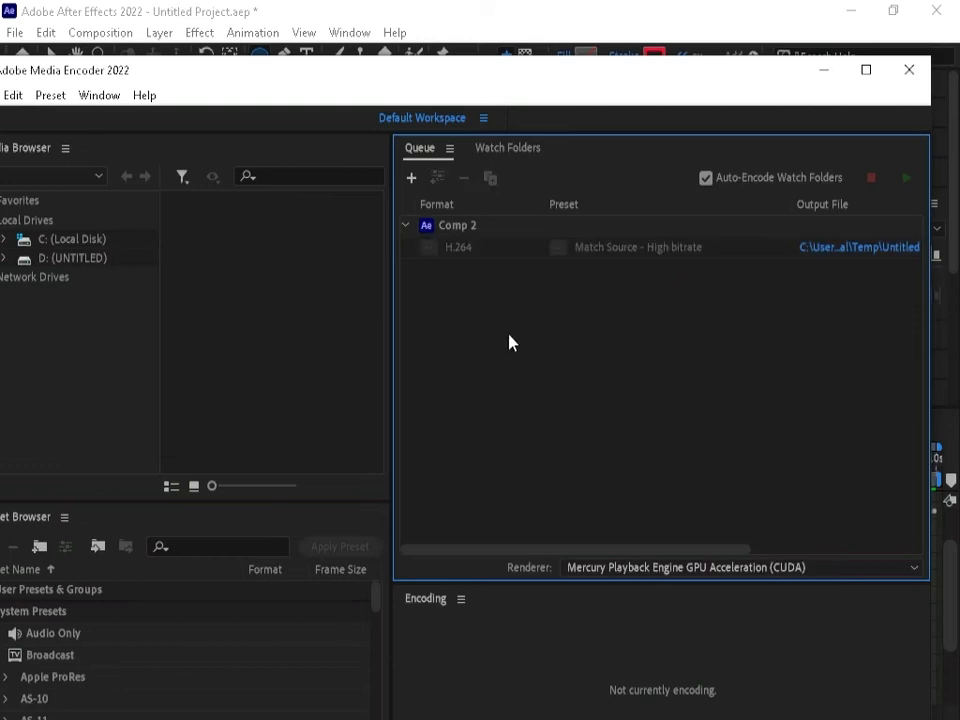
pyautogui.click(895, 250)
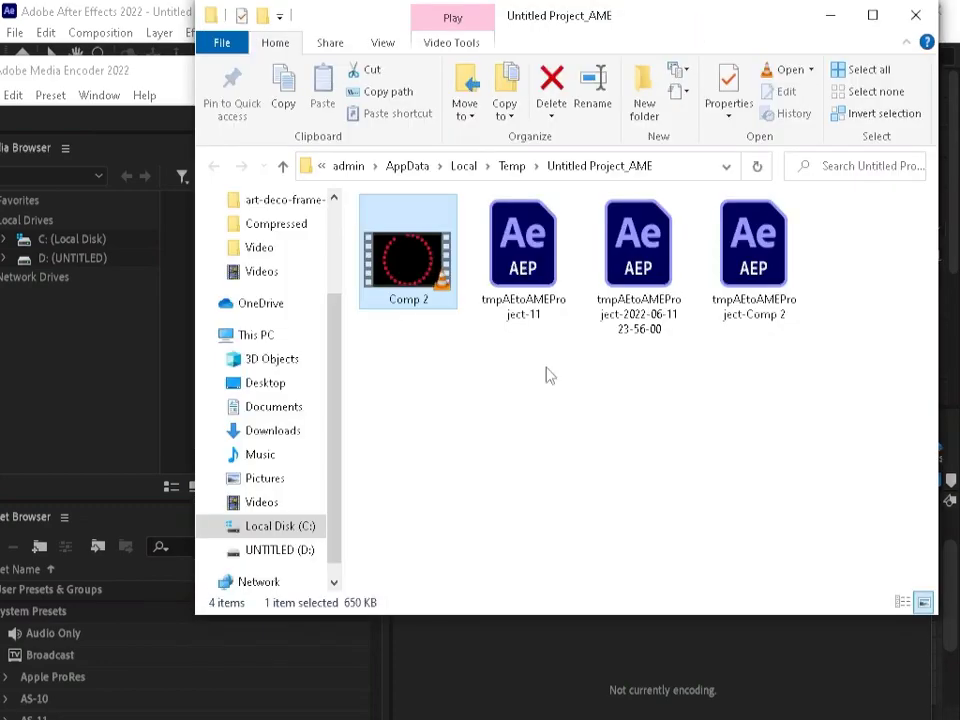
# Verify in Properties that Comp 2 is a 650 KB MP4, then close Explorer and Media Encoder.
pyautogui.click(520, 360)
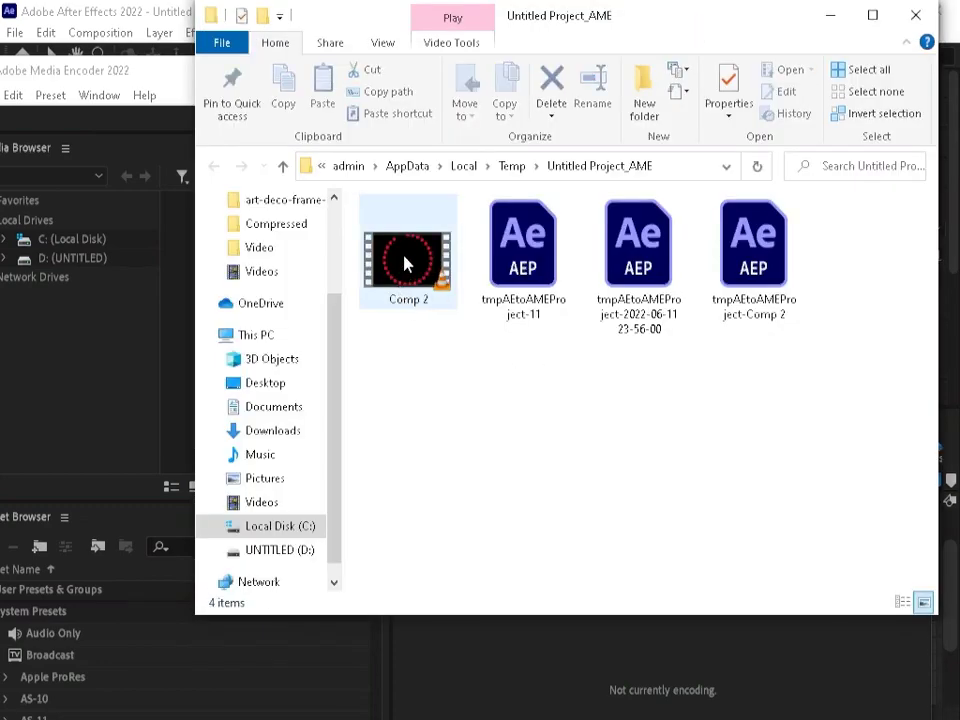
pyautogui.rightClick(405, 263)
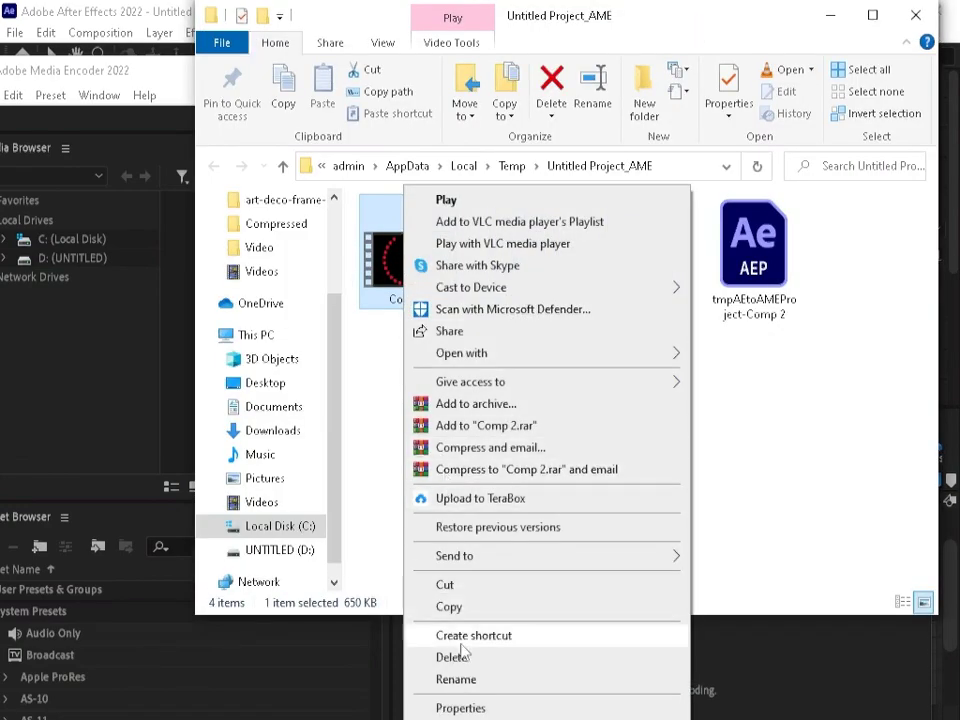
pyautogui.click(456, 706)
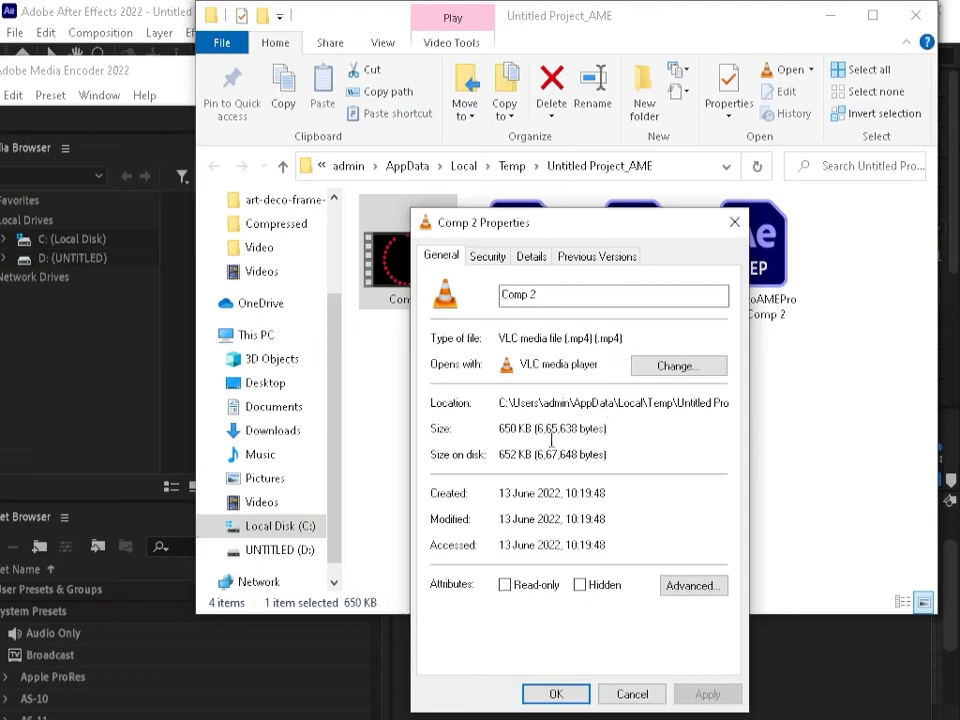
pyautogui.click(734, 229)
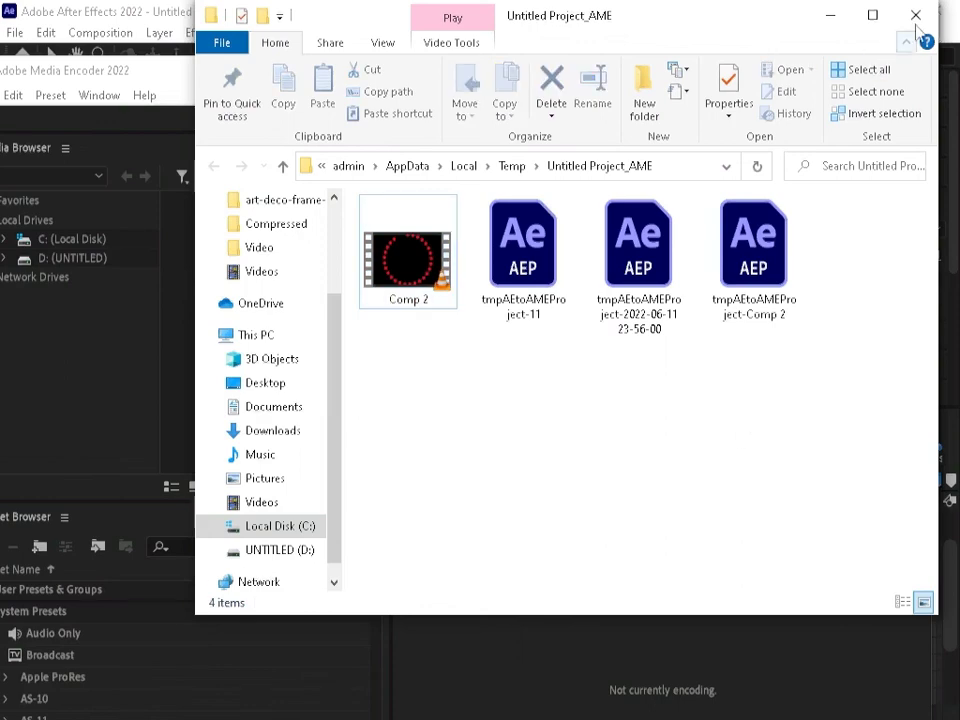
pyautogui.click(915, 17)
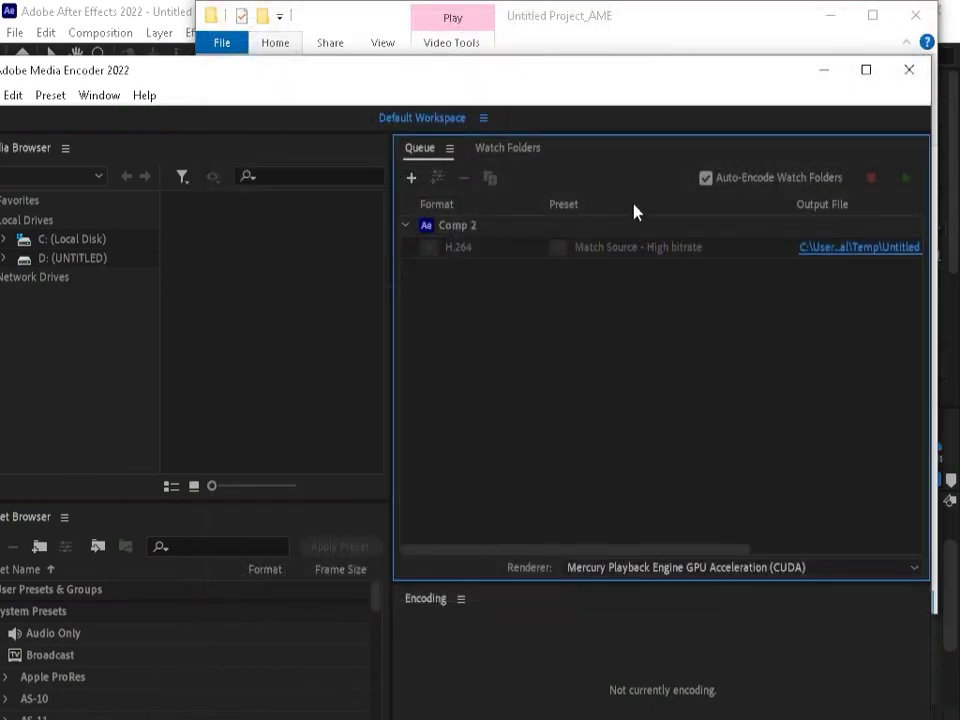
pyautogui.click(910, 71)
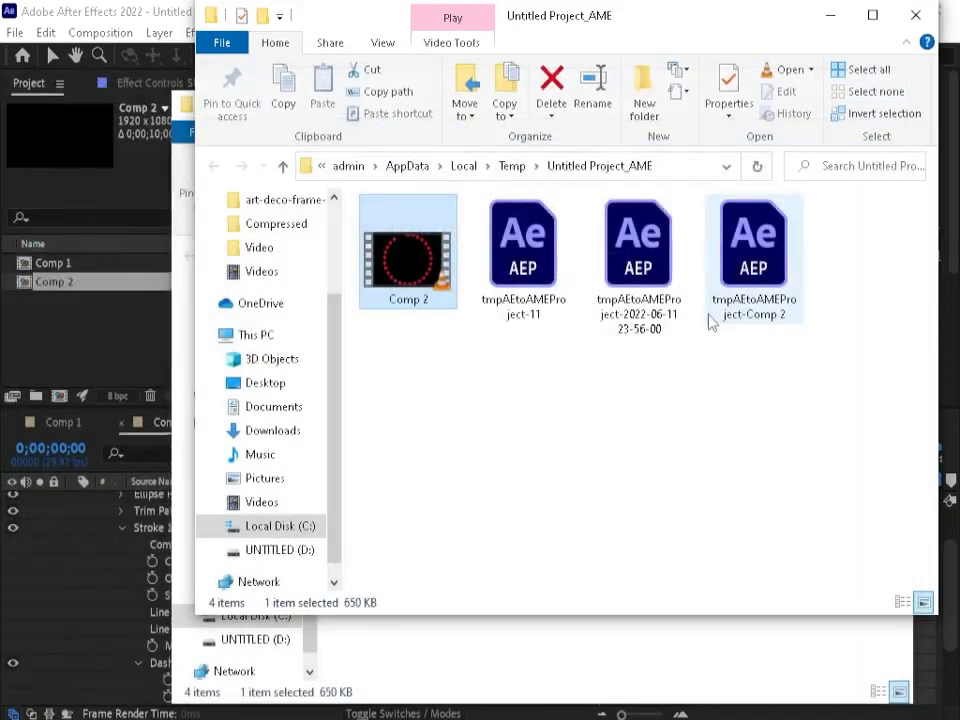
# Close both remaining Explorer windows and collapse Shape Layer 1's properties in the Comp 2 timeline.
pyautogui.click(917, 20)
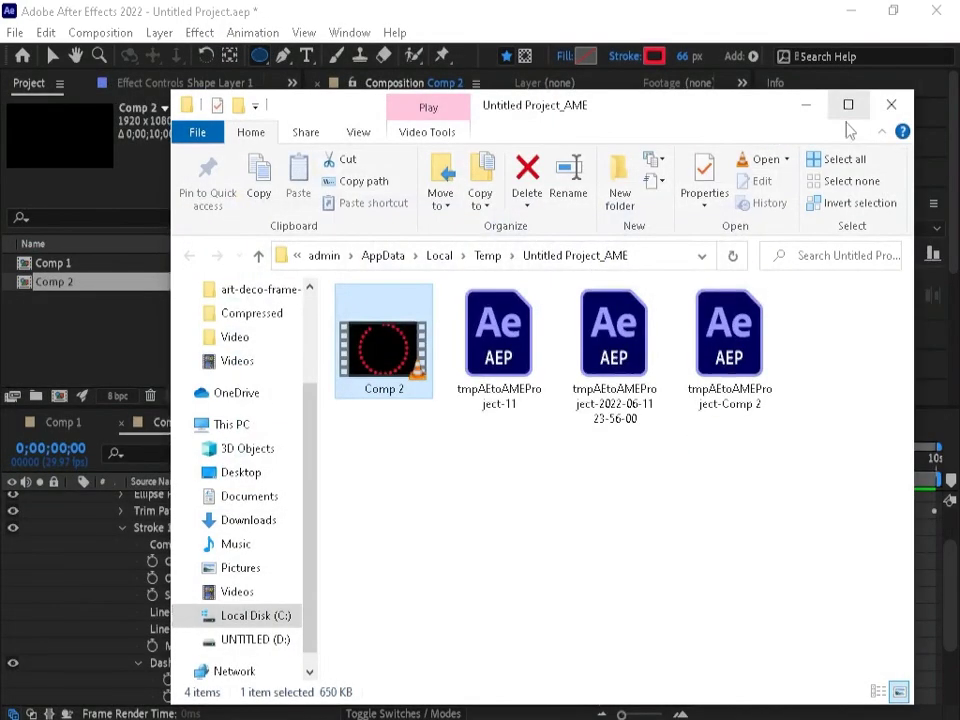
pyautogui.click(890, 103)
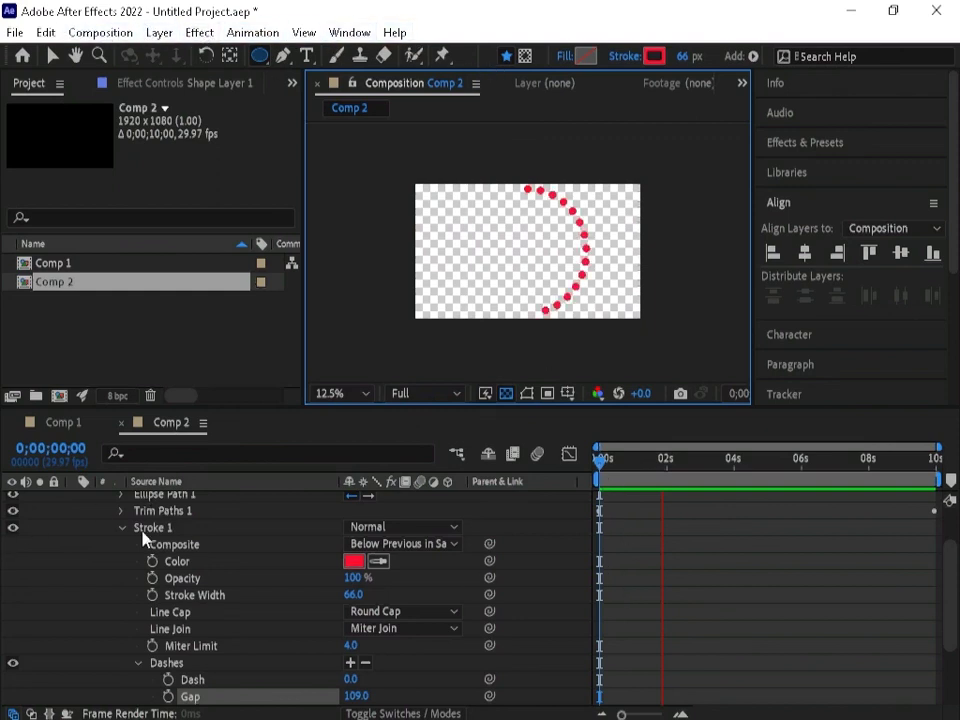
pyautogui.scroll(3, 950, 563)
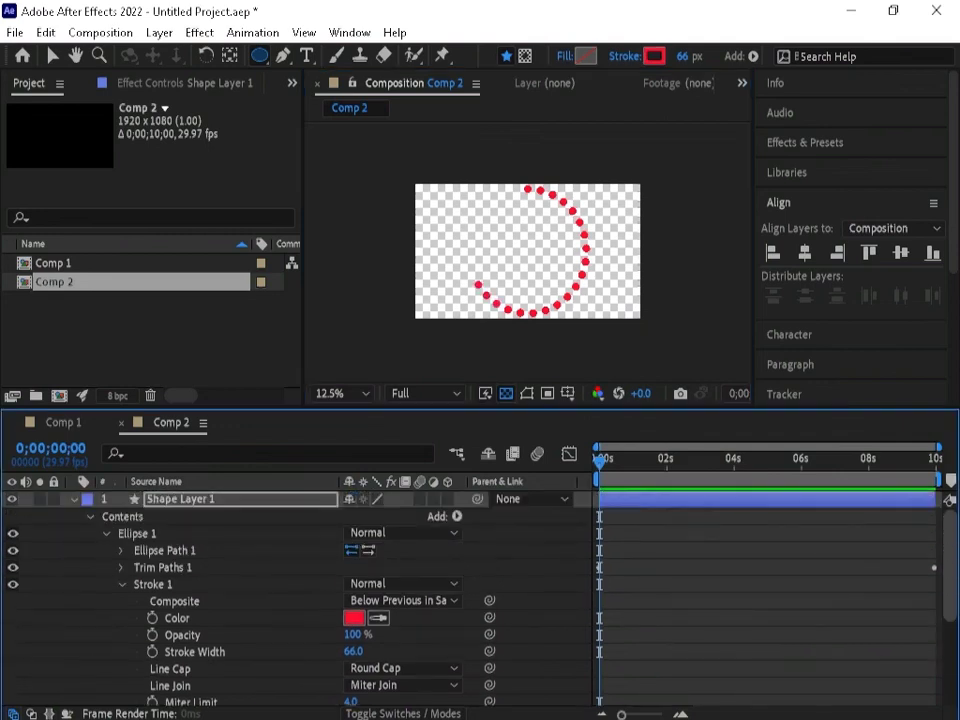
pyautogui.click(72, 500)
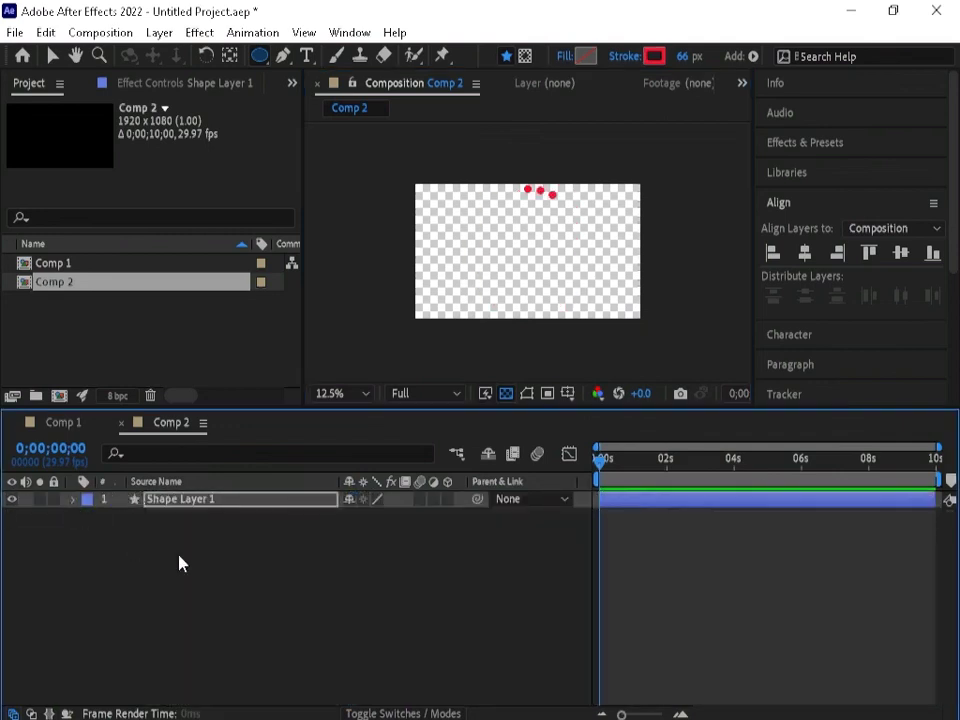